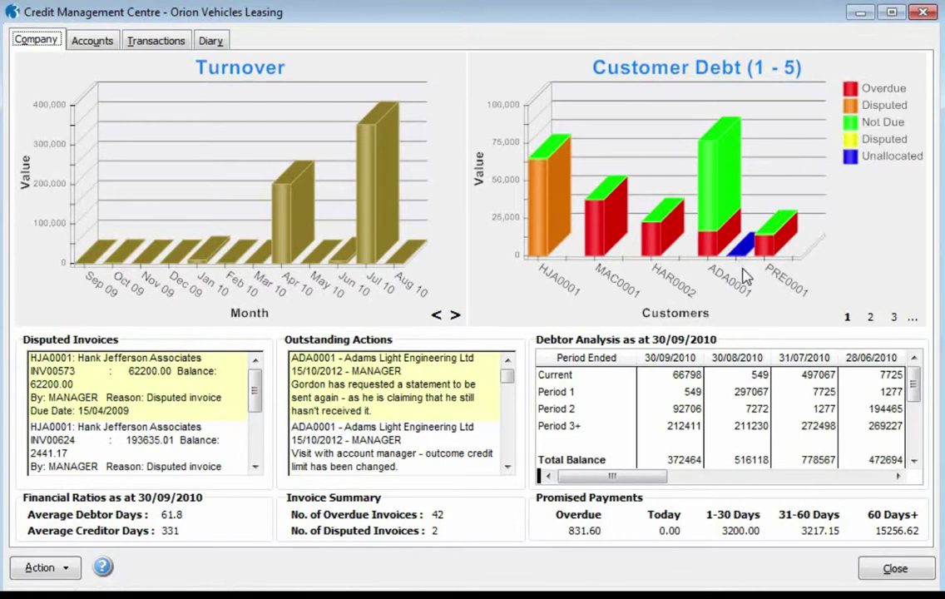
Browse the Customer Debt chart for customers 11-15 and 6-10, and return to customers 1-5
{"action": "left_click", "coordinate": [871, 317]}
{"action": "left_click", "coordinate": [896, 320]}
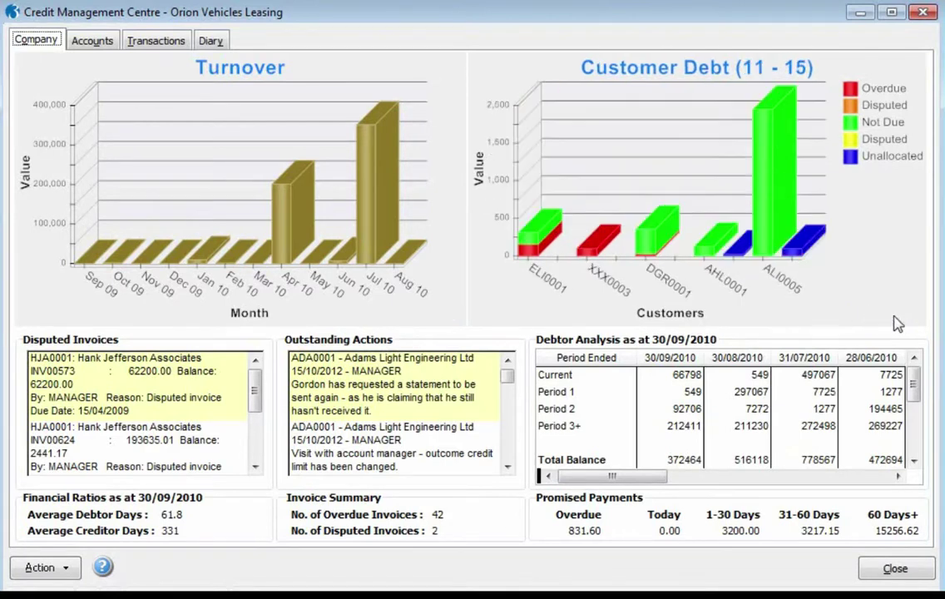
{"action": "left_click", "coordinate": [848, 321]}
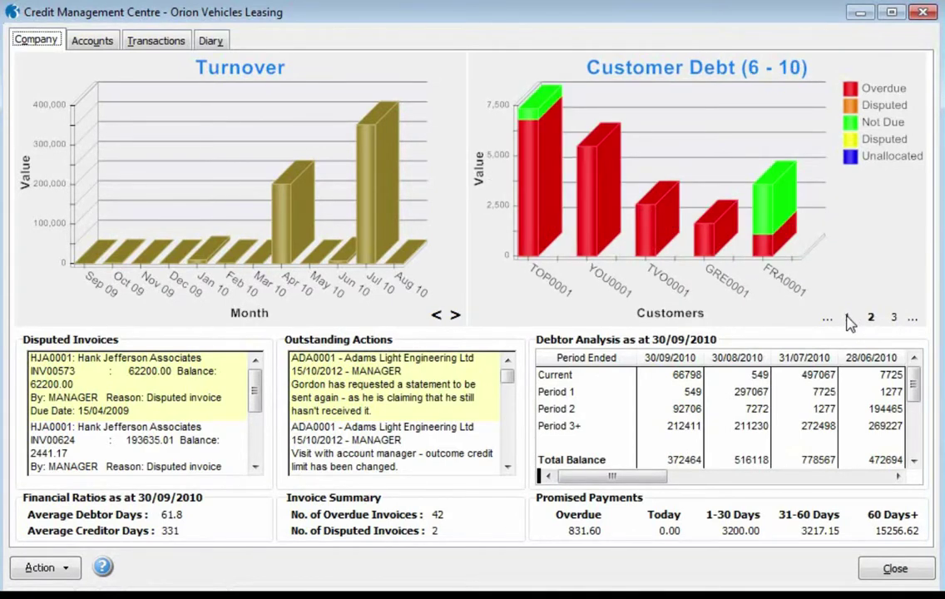
{"action": "left_click", "coordinate": [848, 320]}
Drill into Macintosh Valves Ltd's overdue debt in the chart to view its undisputed overdue invoices, and close the list
{"action": "mouse_move", "coordinate": [707, 258]}
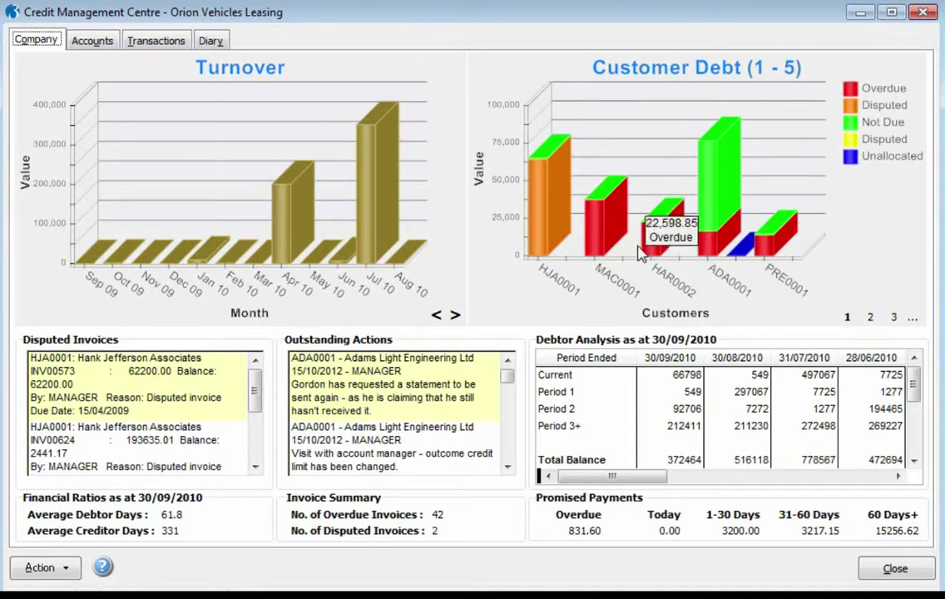
{"action": "left_click", "coordinate": [594, 238]}
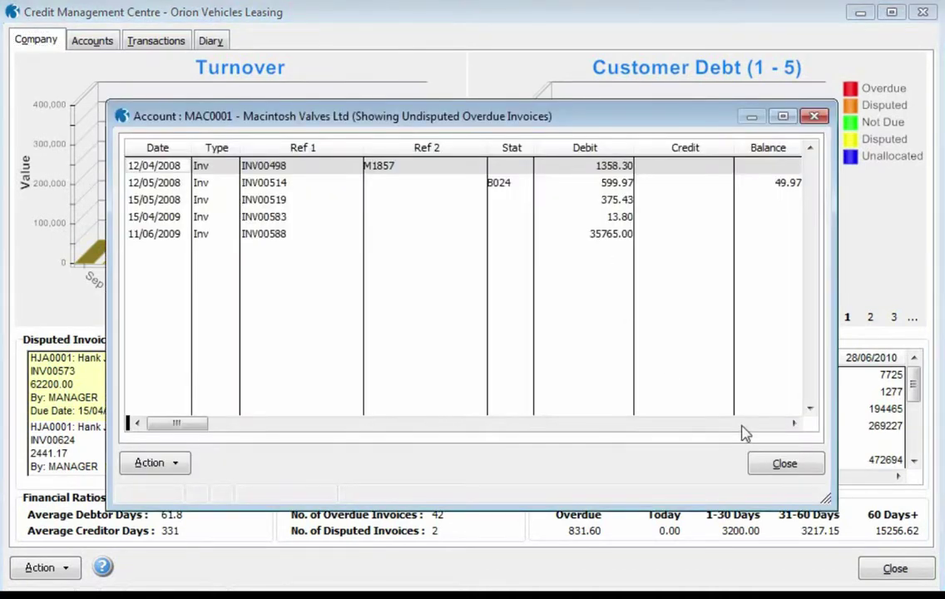
{"action": "left_click", "coordinate": [779, 467]}
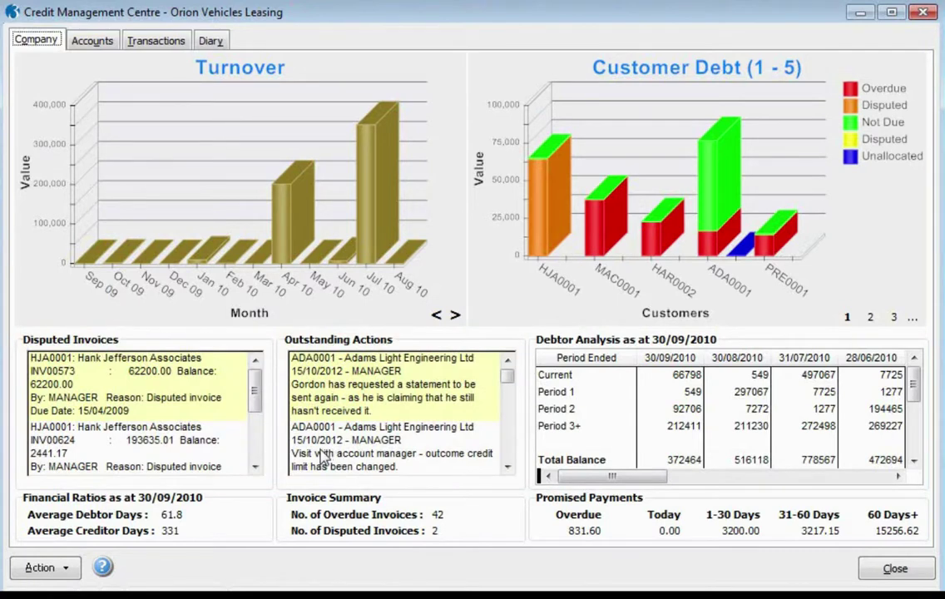
Review both Hank Jefferson Associates disputed invoices and the first Adams Light Engineering Ltd outstanding action
{"action": "left_click", "coordinate": [204, 396]}
{"action": "left_click", "coordinate": [206, 441]}
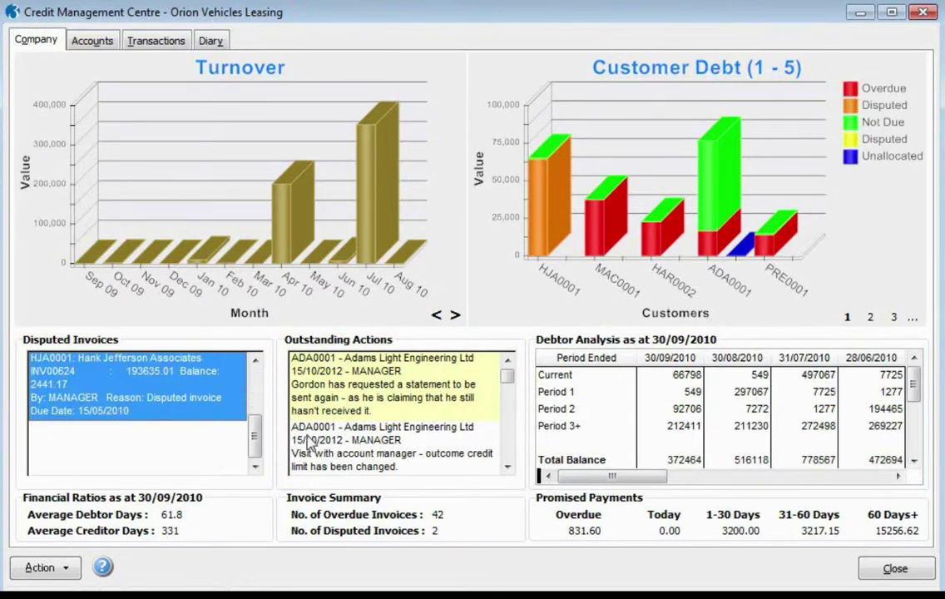
{"action": "left_click", "coordinate": [346, 391]}
{"action": "left_click", "coordinate": [255, 363]}
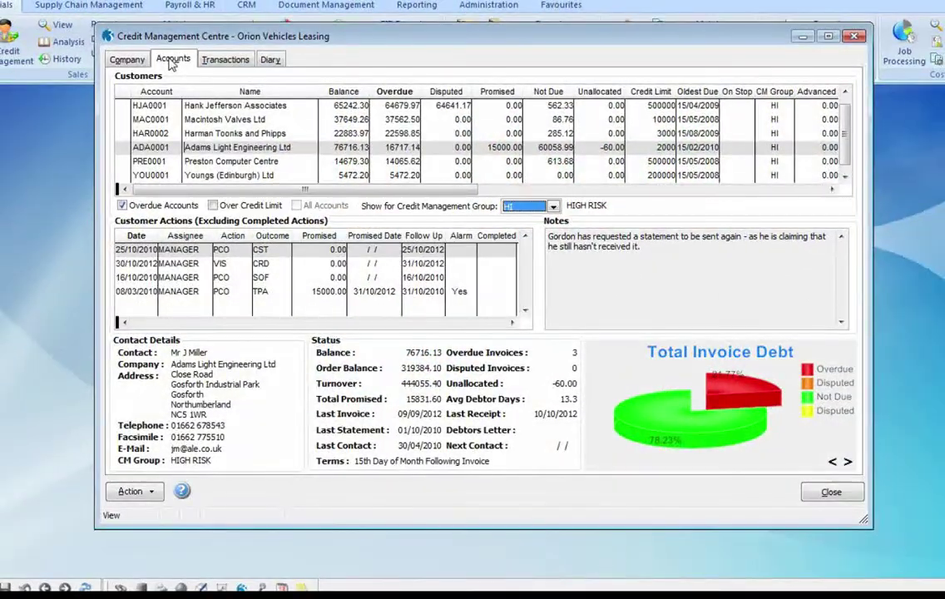
View the overdue transactions of Adams Light Engineering Ltd, return to the customer accounts, and inspect the available credit management groups
{"action": "left_click", "coordinate": [224, 59]}
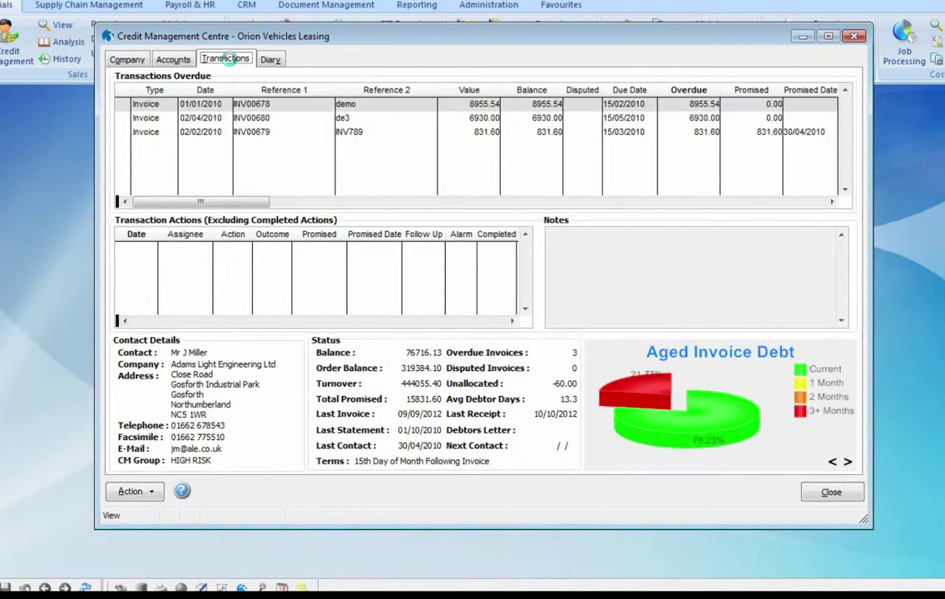
{"action": "left_click", "coordinate": [174, 60]}
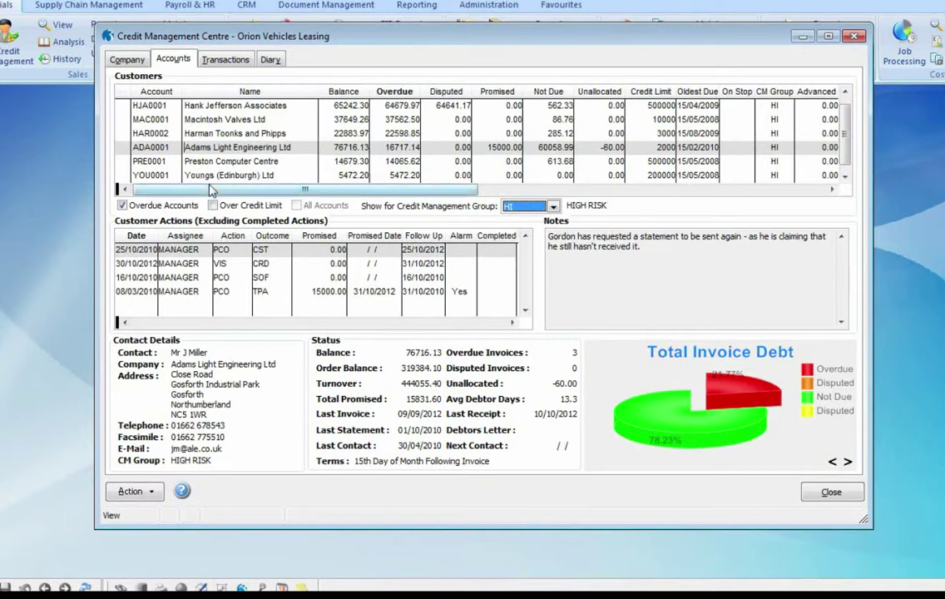
{"action": "left_click", "coordinate": [553, 207]}
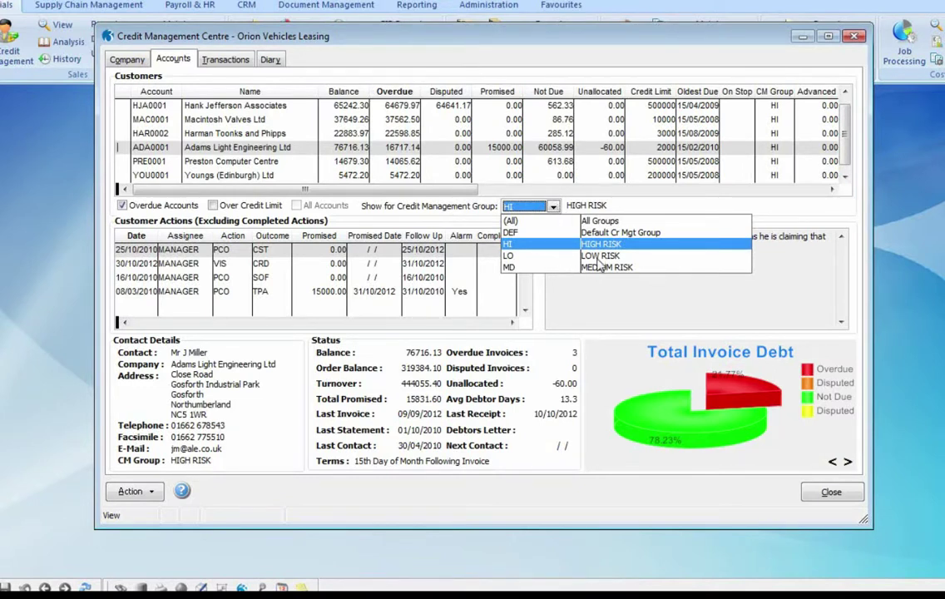
{"action": "left_click", "coordinate": [588, 210]}
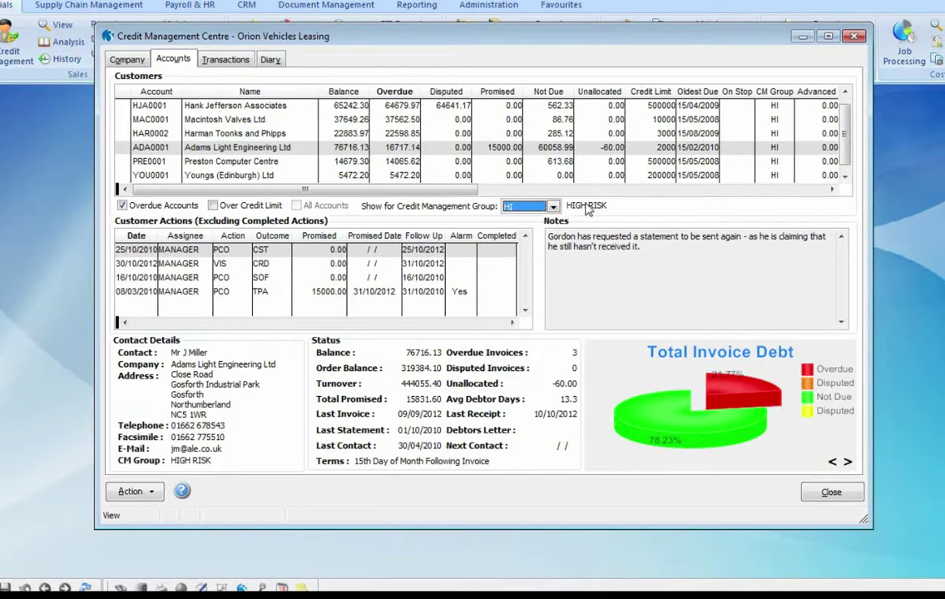
View the customer list with the Overdue Accounts filter off, restore the filter, and inspect the Overdue column's sorting options
{"action": "left_click", "coordinate": [122, 206]}
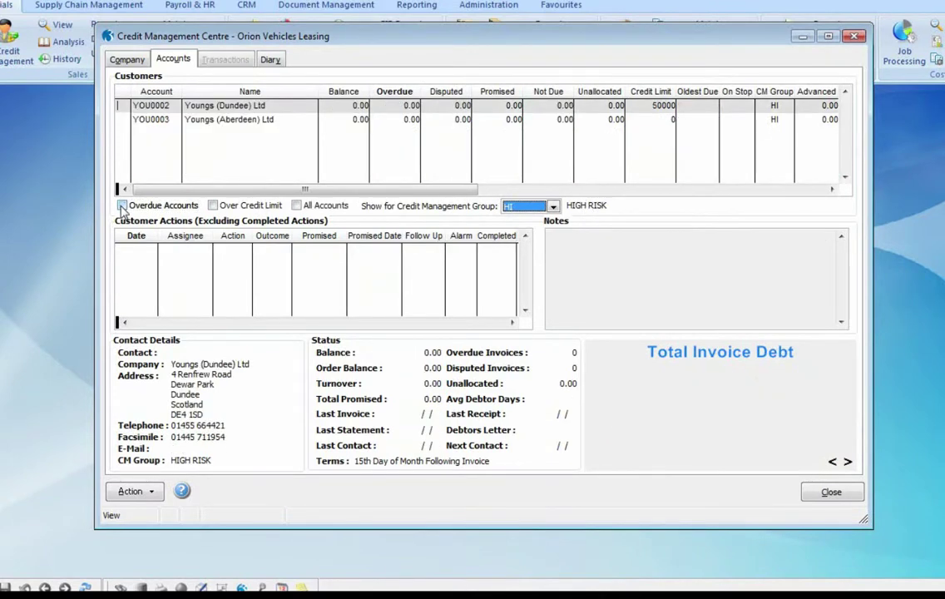
{"action": "left_click", "coordinate": [121, 205]}
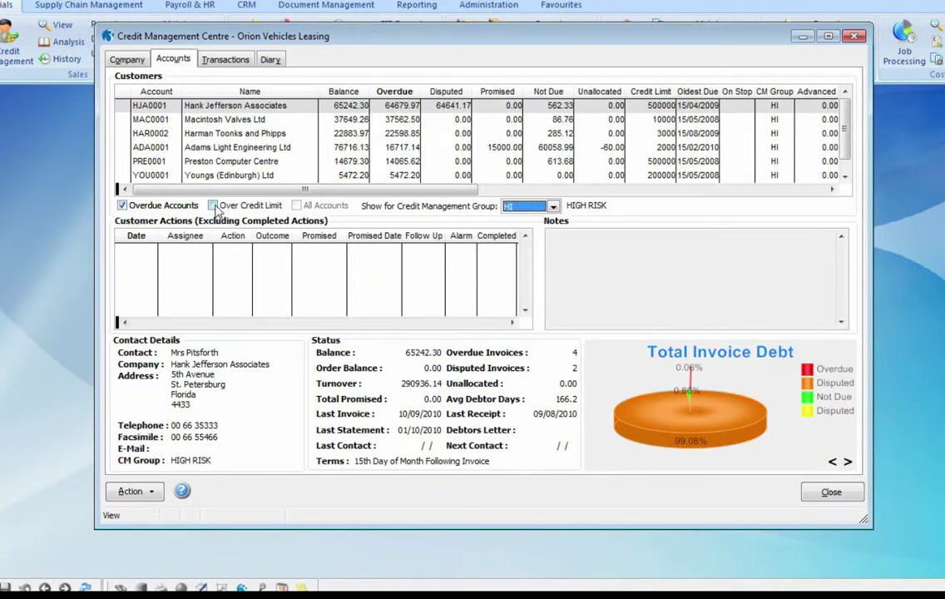
{"action": "right_click", "coordinate": [410, 94]}
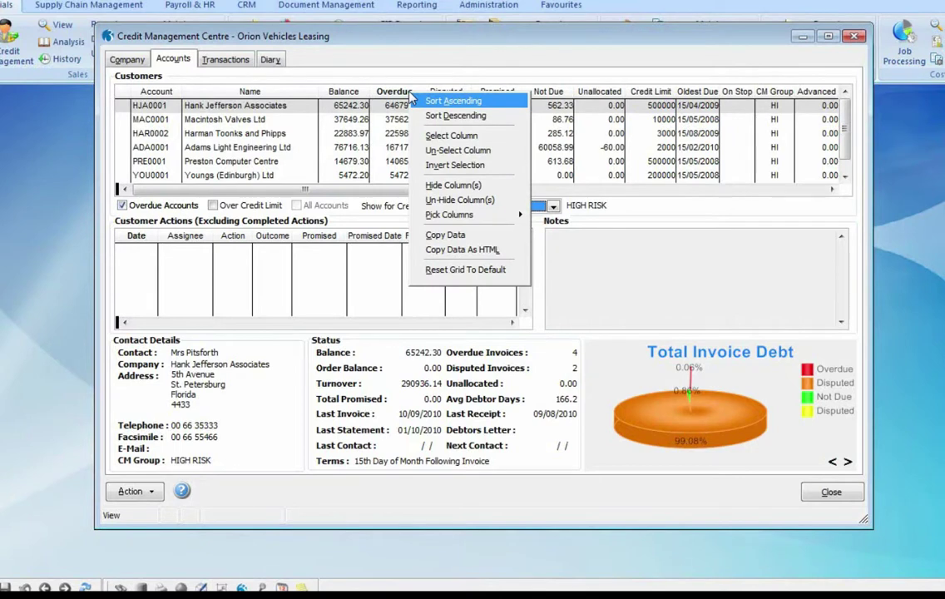
{"action": "left_click", "coordinate": [402, 96]}
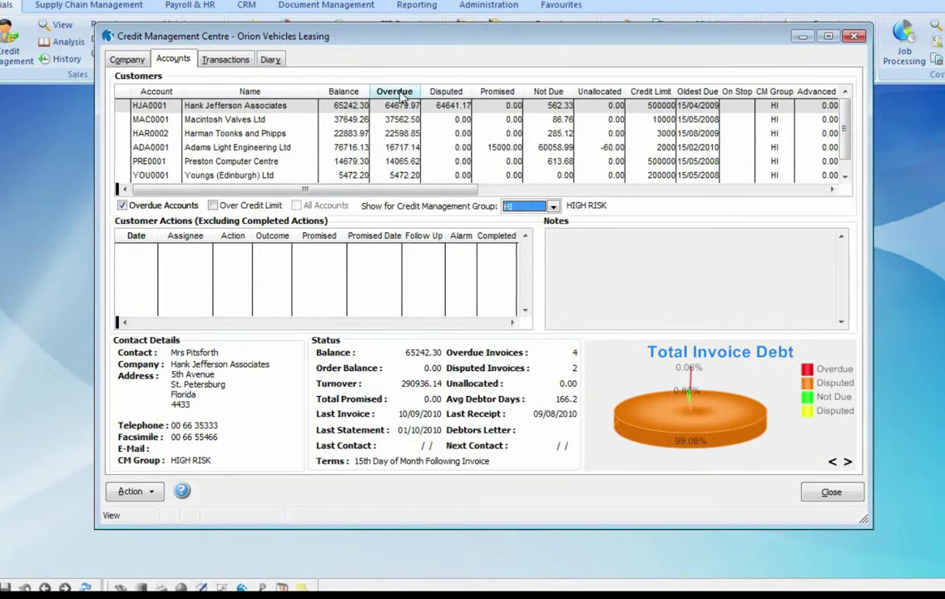
Select Adams Light Engineering Ltd and cycle through its customer charts, including turnover and promised payments, back to Total Invoice Debt
{"action": "left_click", "coordinate": [241, 147]}
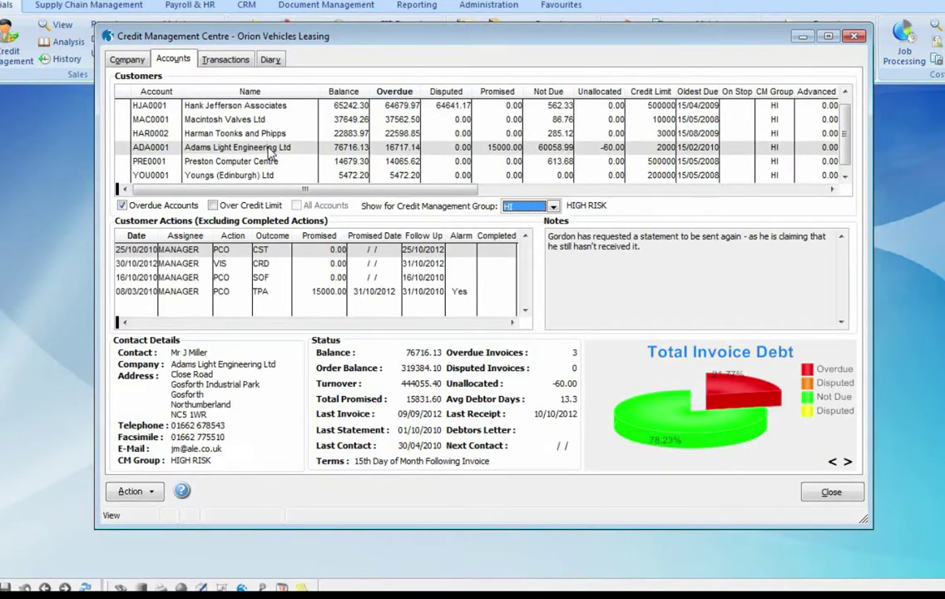
{"action": "left_click", "coordinate": [236, 133]}
{"action": "left_click", "coordinate": [237, 146]}
{"action": "left_click", "coordinate": [848, 463]}
{"action": "left_click", "coordinate": [848, 462]}
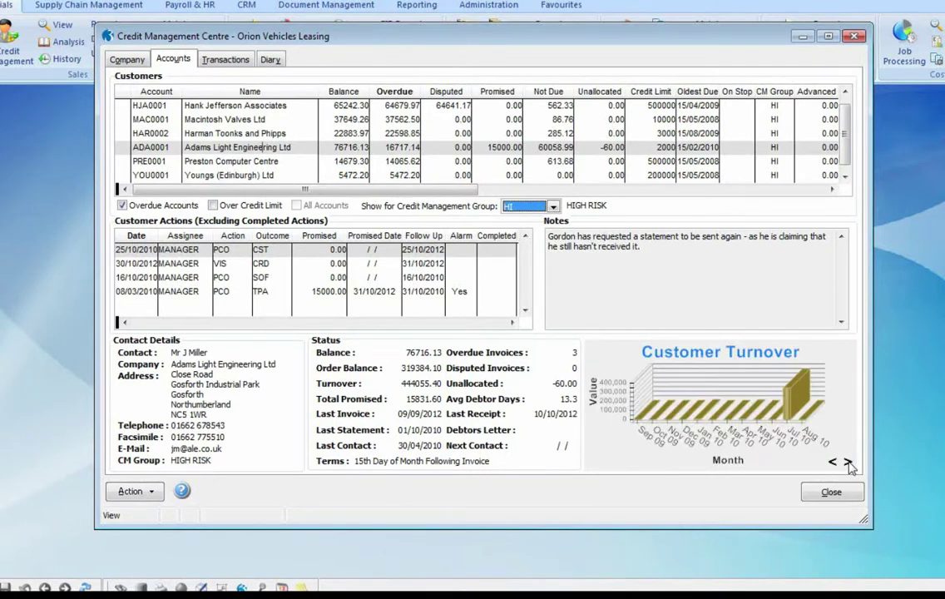
{"action": "left_click", "coordinate": [848, 462]}
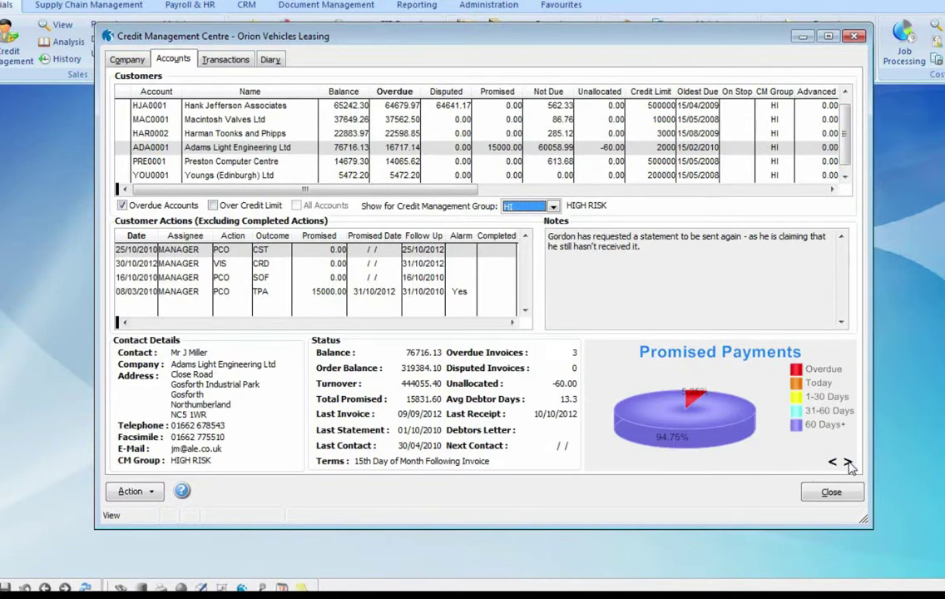
{"action": "left_click", "coordinate": [848, 463]}
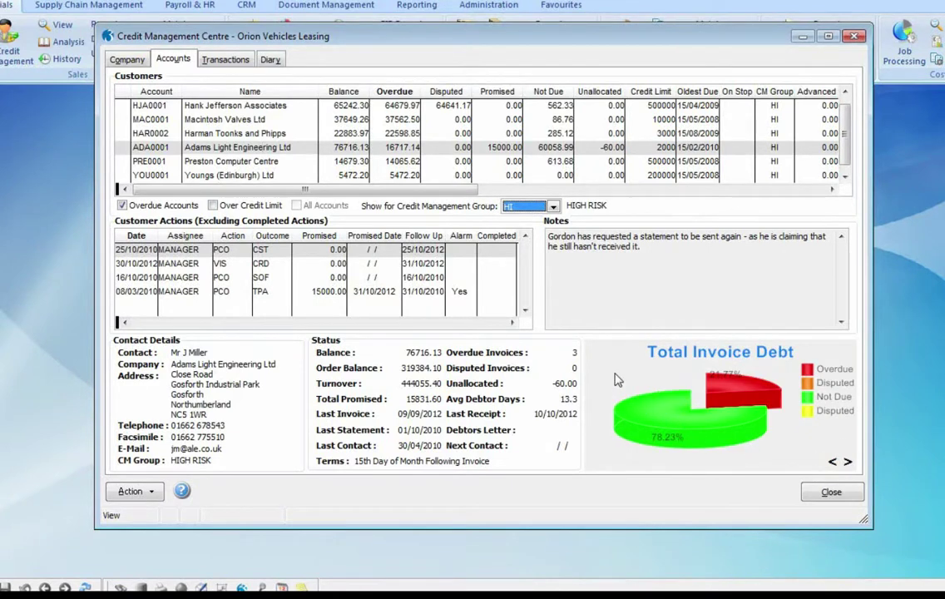
View the contacts held for Adams Light Engineering Ltd, and close the contacts window
{"action": "left_click", "coordinate": [150, 490]}
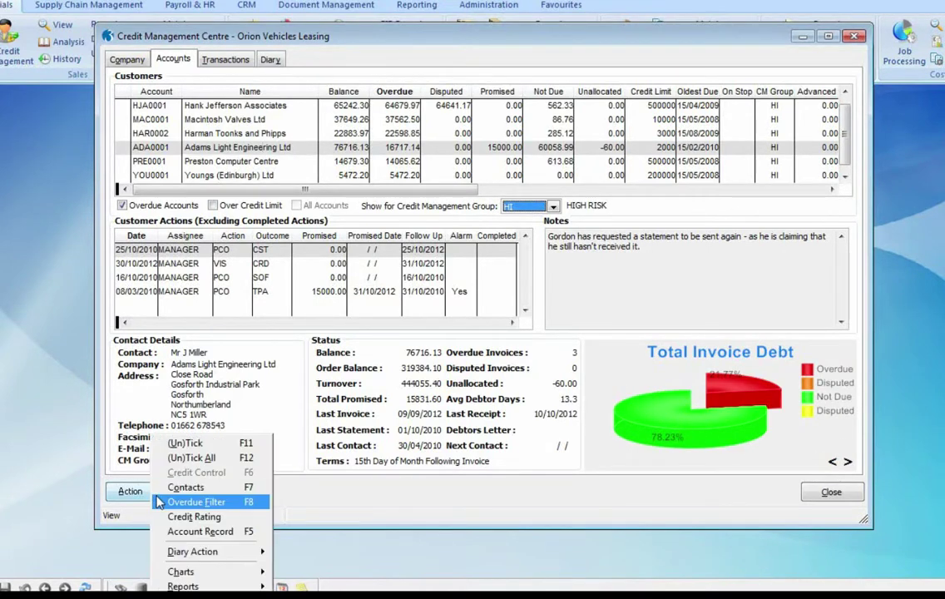
{"action": "left_click", "coordinate": [179, 488]}
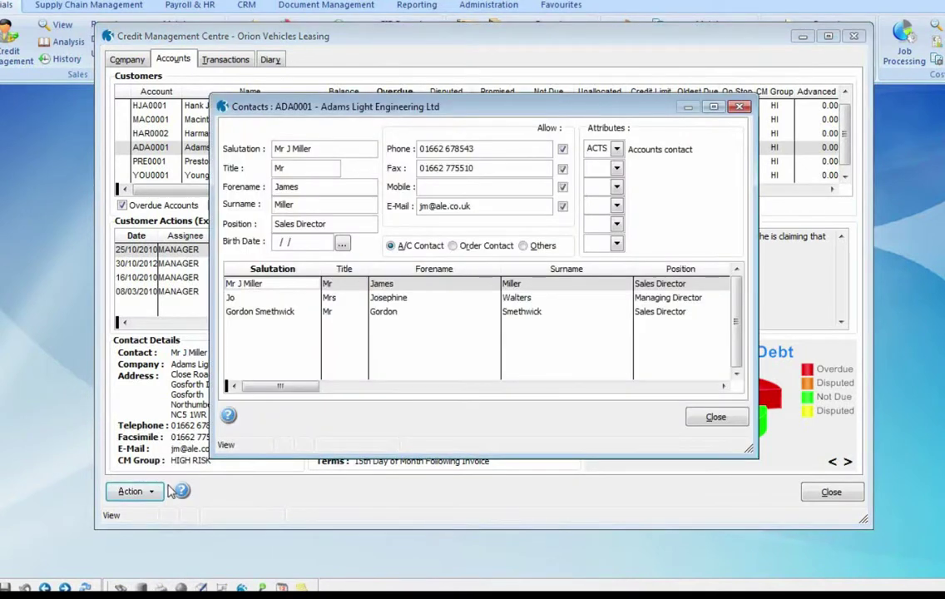
{"action": "left_click", "coordinate": [715, 417]}
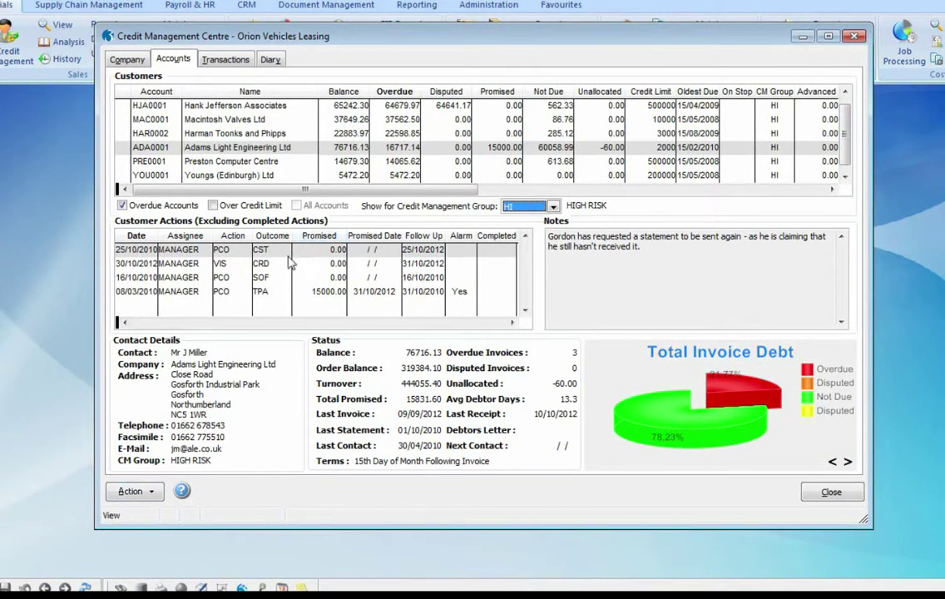
{"action": "left_click", "coordinate": [370, 295]}
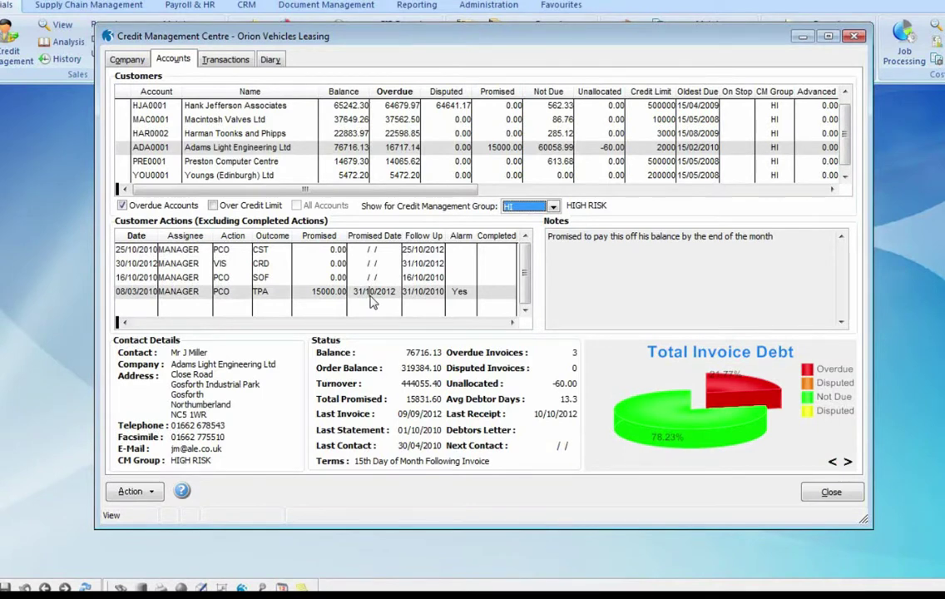
{"action": "left_click", "coordinate": [601, 369]}
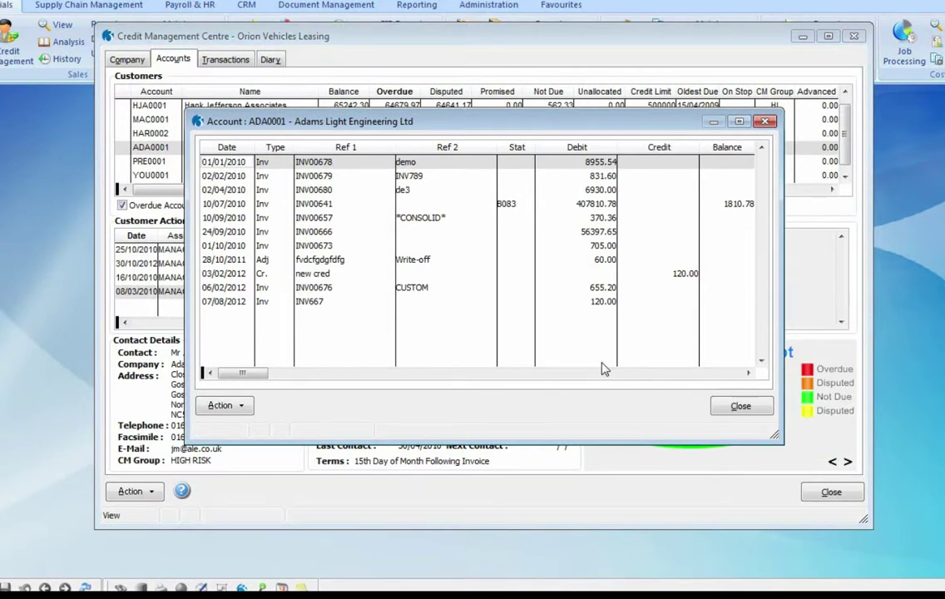
{"action": "left_click", "coordinate": [739, 407]}
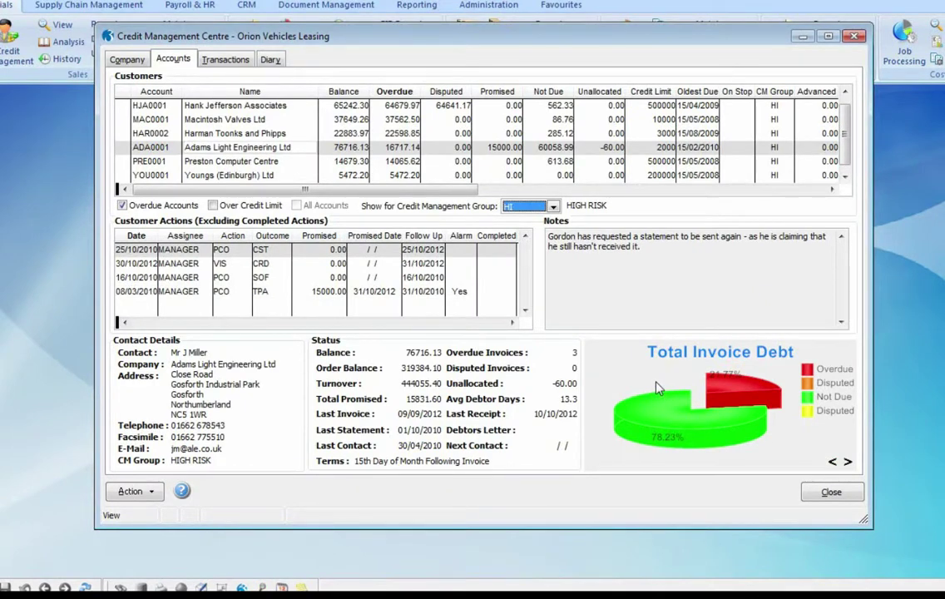
Open Adams Light Engineering Ltd's overdue transactions and read the action and note on the invoice with a promised payment
{"action": "double_click", "coordinate": [152, 134]}
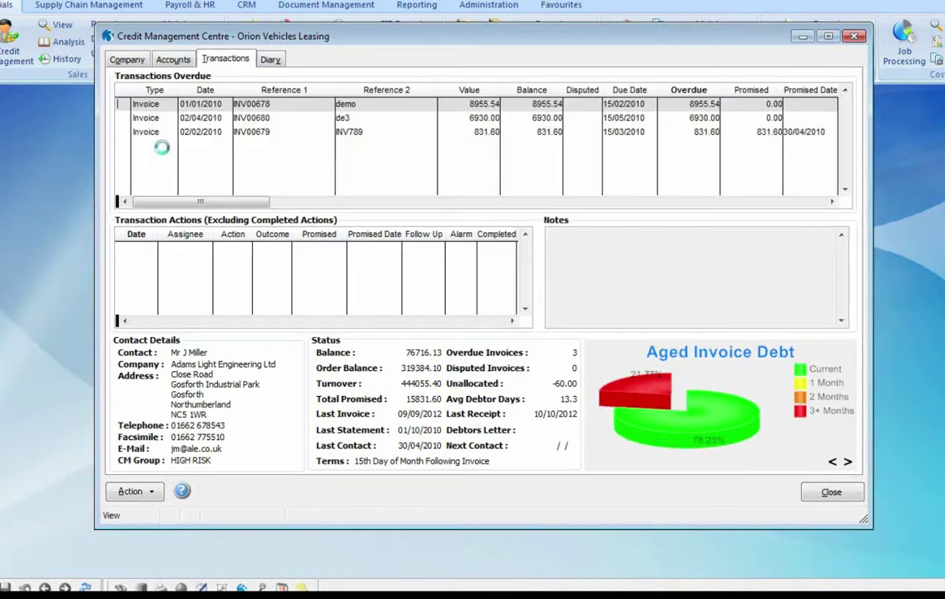
{"action": "left_click", "coordinate": [255, 119]}
{"action": "left_click", "coordinate": [250, 134]}
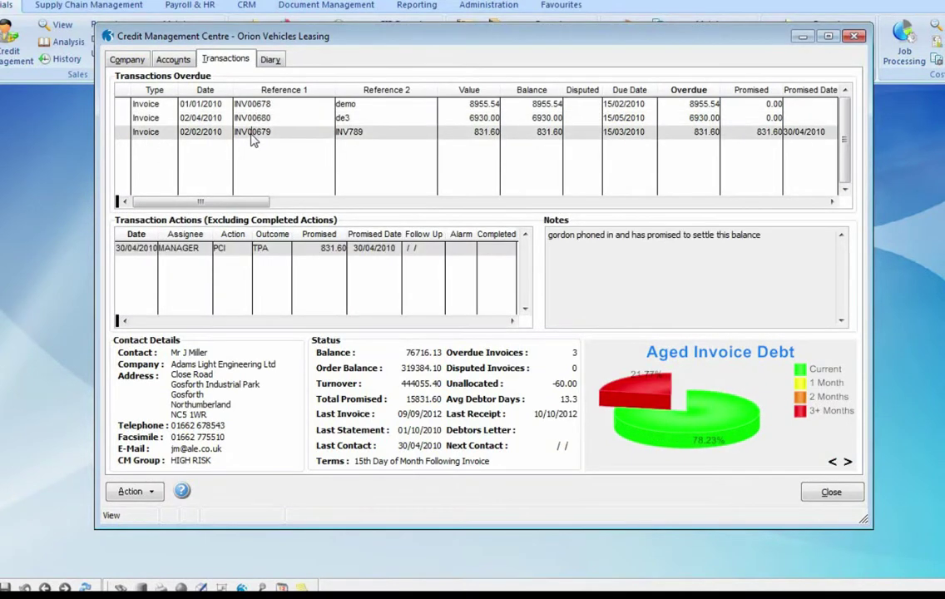
View the PDF of the invoice with reference demo, close it, and reselect the invoice with a promised payment
{"action": "left_click", "coordinate": [253, 103]}
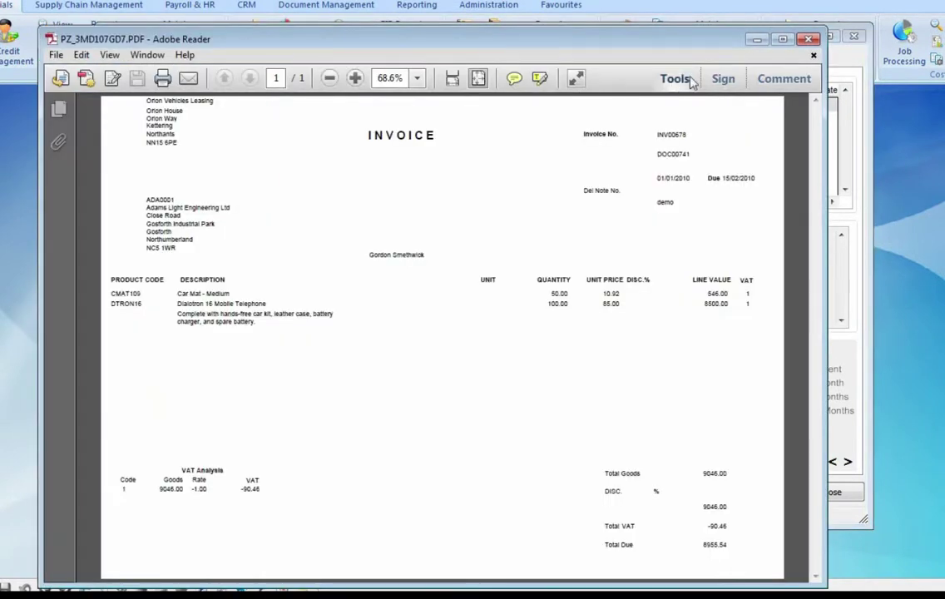
{"action": "left_click", "coordinate": [809, 39]}
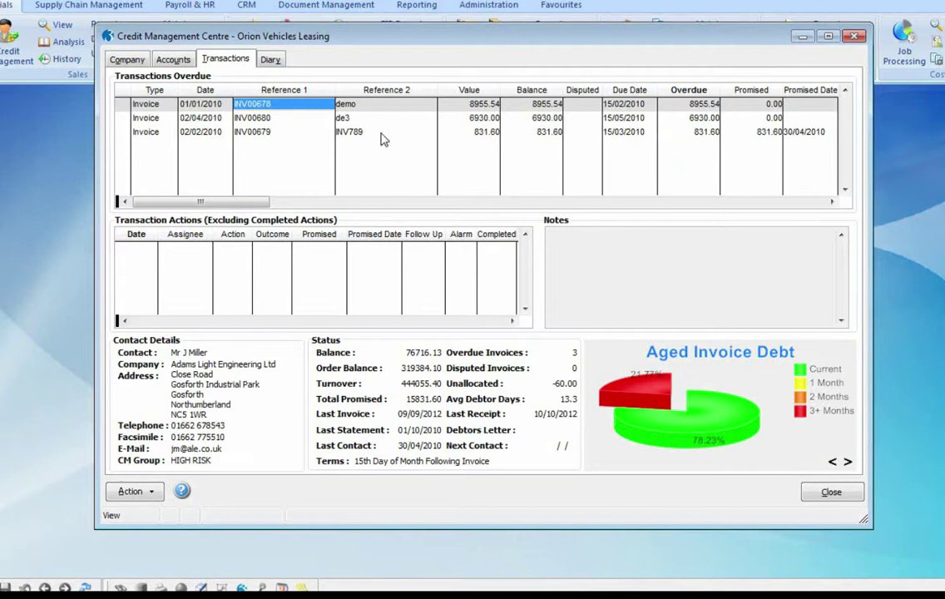
{"action": "left_click", "coordinate": [341, 132]}
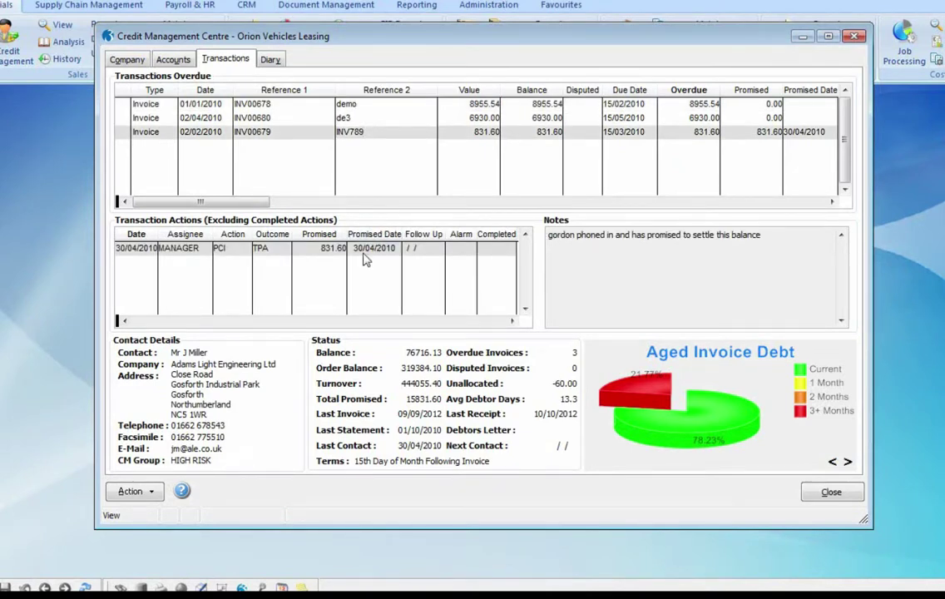
Tick the overdue invoices with references demo and de3, and put them in dispute with reason code COMP (Complaint pending)
{"action": "left_click", "coordinate": [204, 105]}
{"action": "left_click", "coordinate": [185, 116], "text": "shift"}
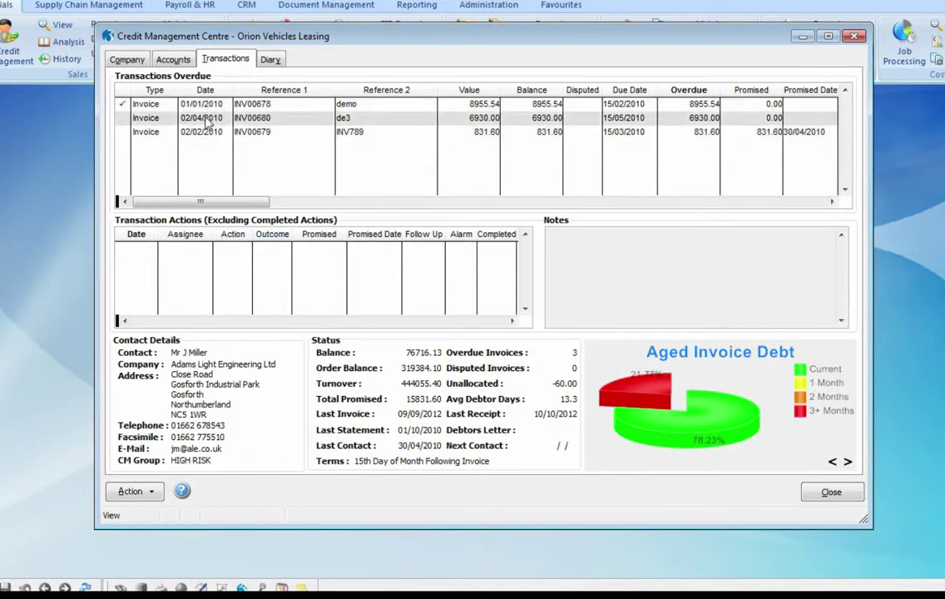
{"action": "left_click", "coordinate": [131, 491]}
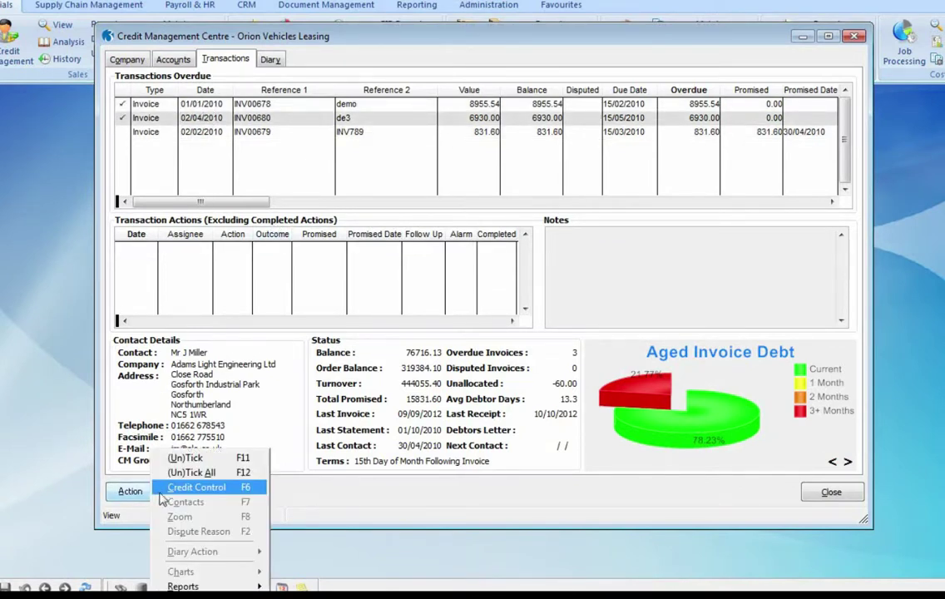
{"action": "left_click", "coordinate": [186, 490]}
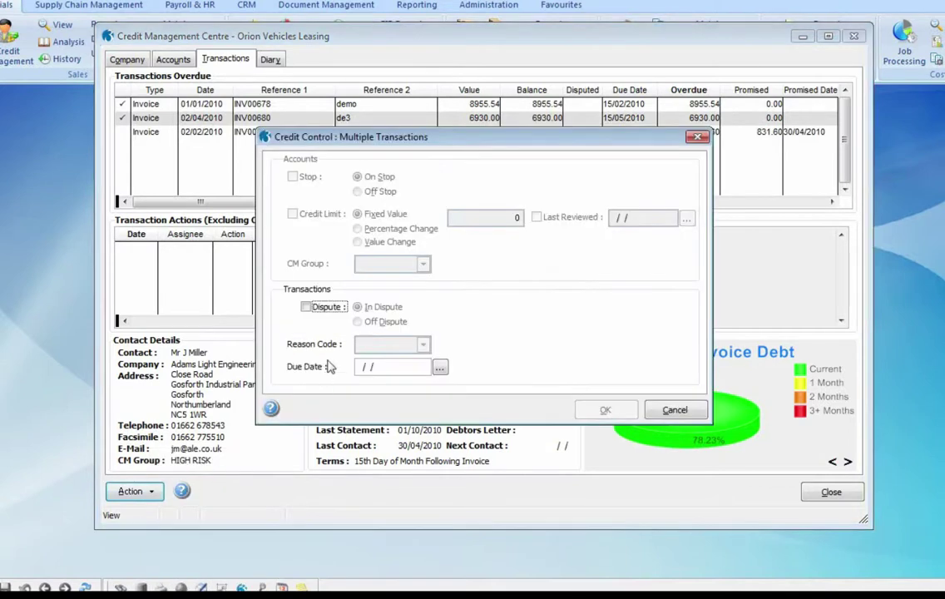
{"action": "left_click", "coordinate": [306, 307]}
{"action": "left_click", "coordinate": [424, 345]}
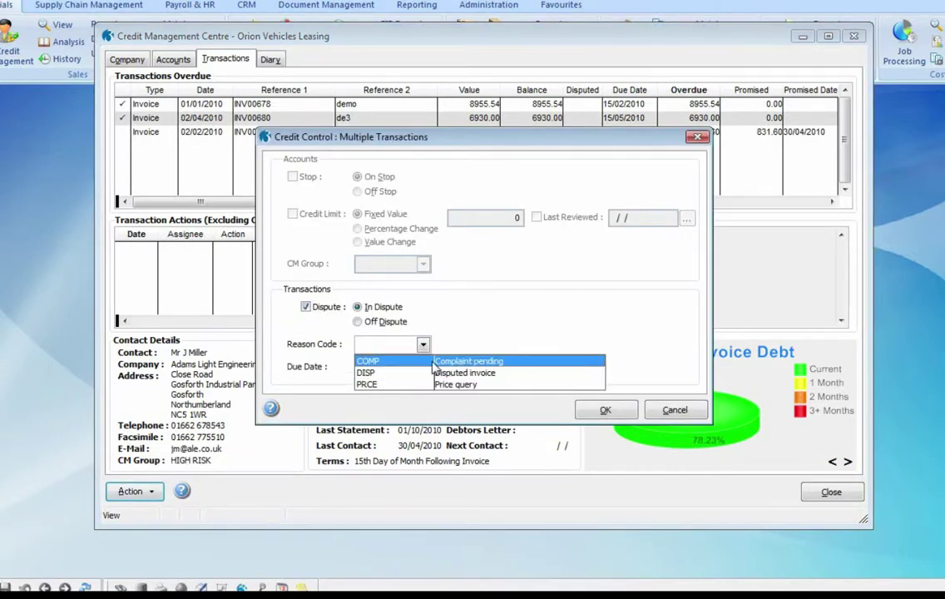
{"action": "left_click", "coordinate": [434, 363]}
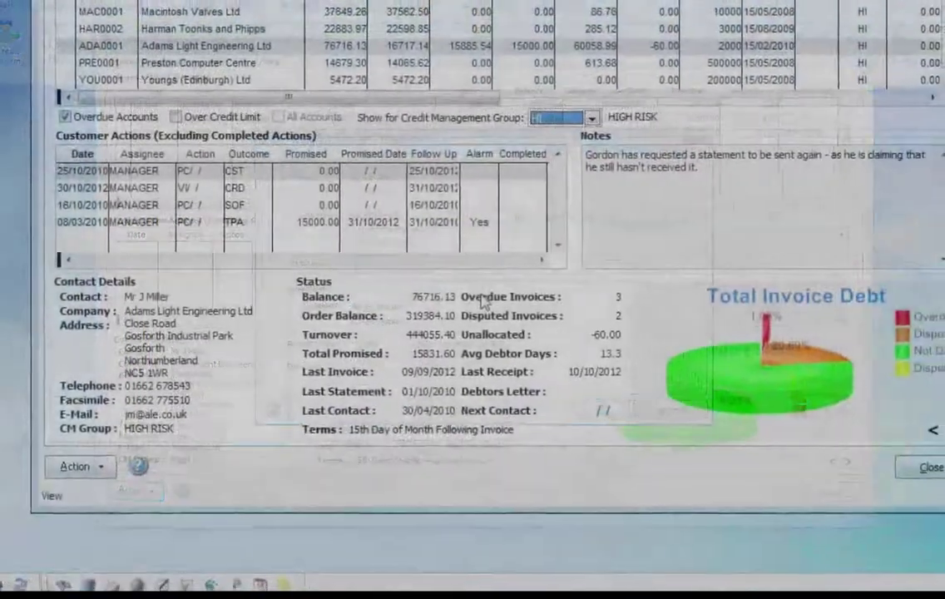
Set an alarm on Harman Toonks and Phipps' diary action about the move to the High Risk CM group, and save the action
{"action": "left_click", "coordinate": [82, 468]}
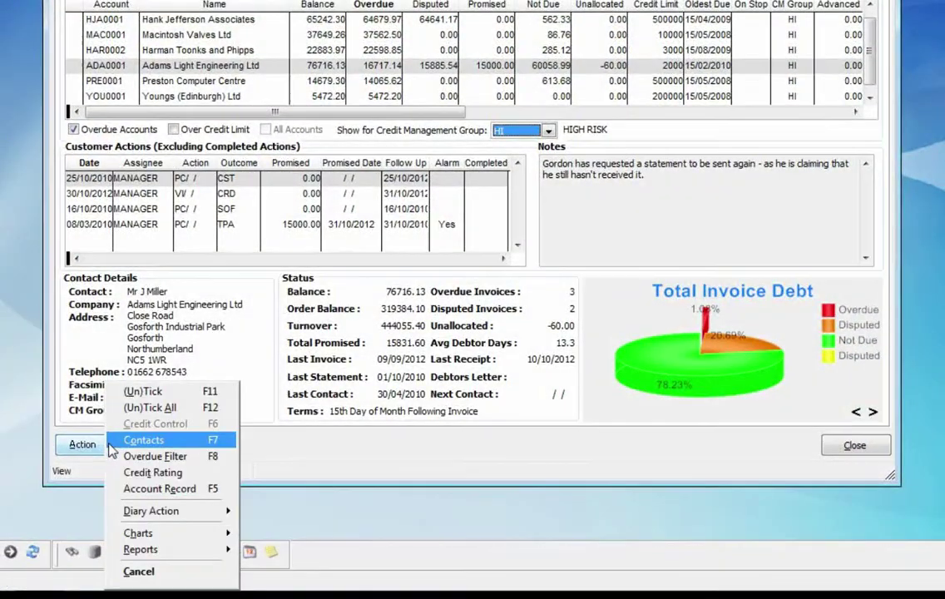
{"action": "mouse_move", "coordinate": [204, 513]}
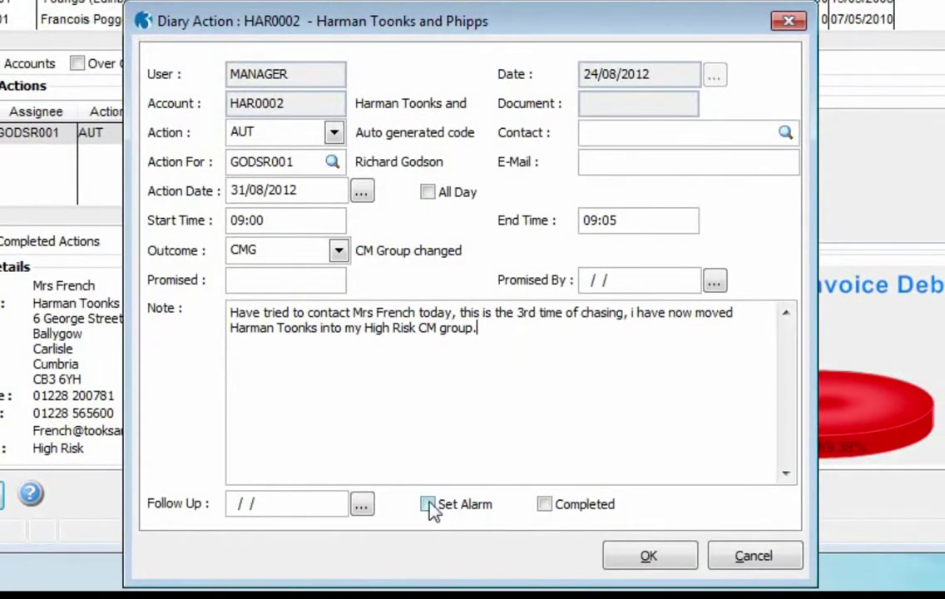
{"action": "left_click", "coordinate": [430, 505]}
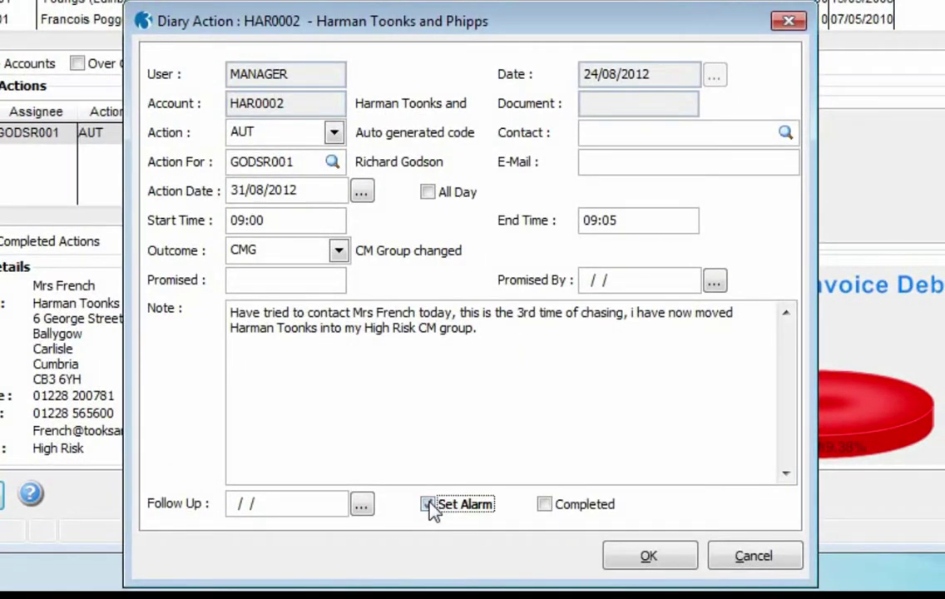
{"action": "left_click", "coordinate": [646, 566]}
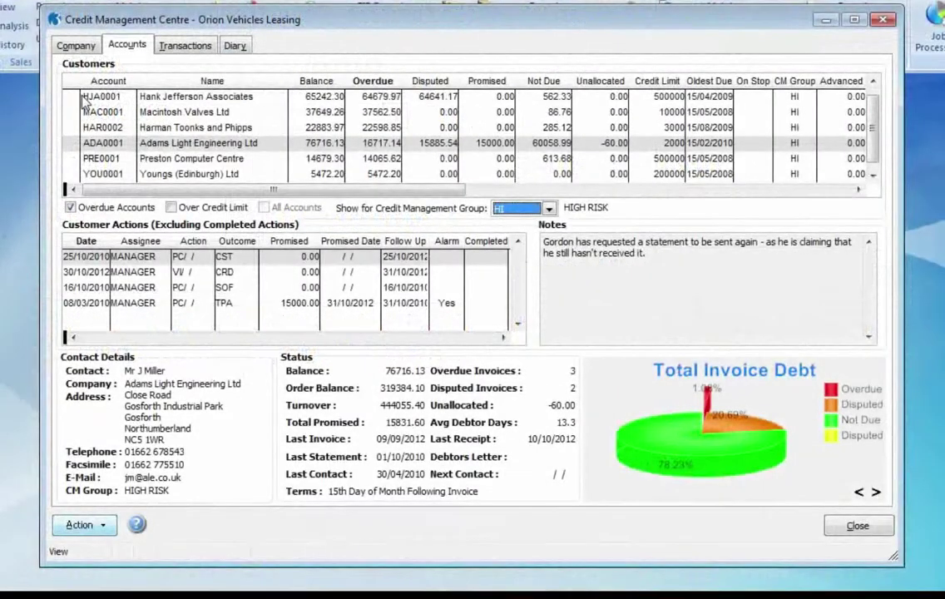
Tick the Hank Jefferson Associates and Harman Toonks and Phipps accounts, and open Credit Control for both customers
{"action": "left_click", "coordinate": [83, 97]}
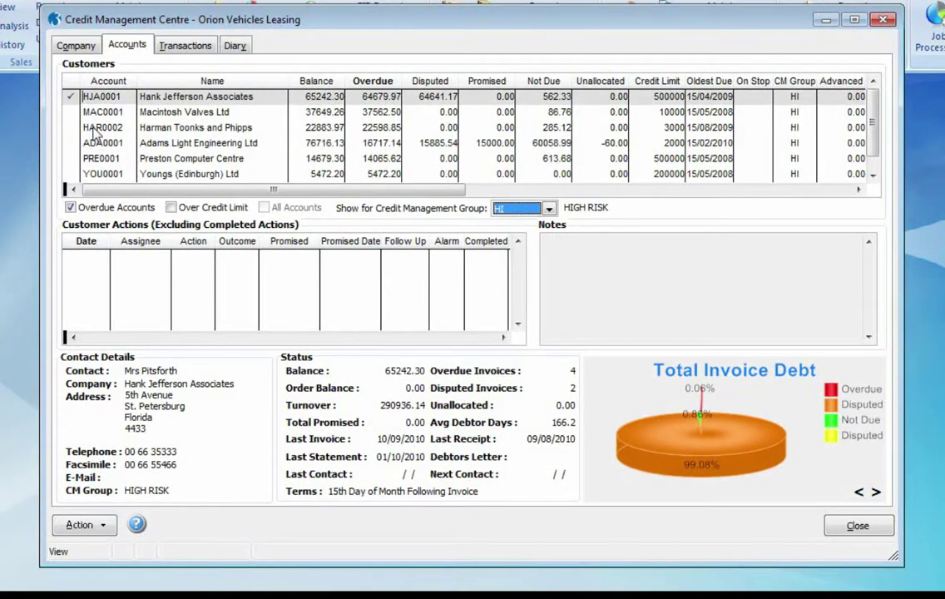
{"action": "left_click", "coordinate": [87, 128]}
{"action": "left_click", "coordinate": [83, 524]}
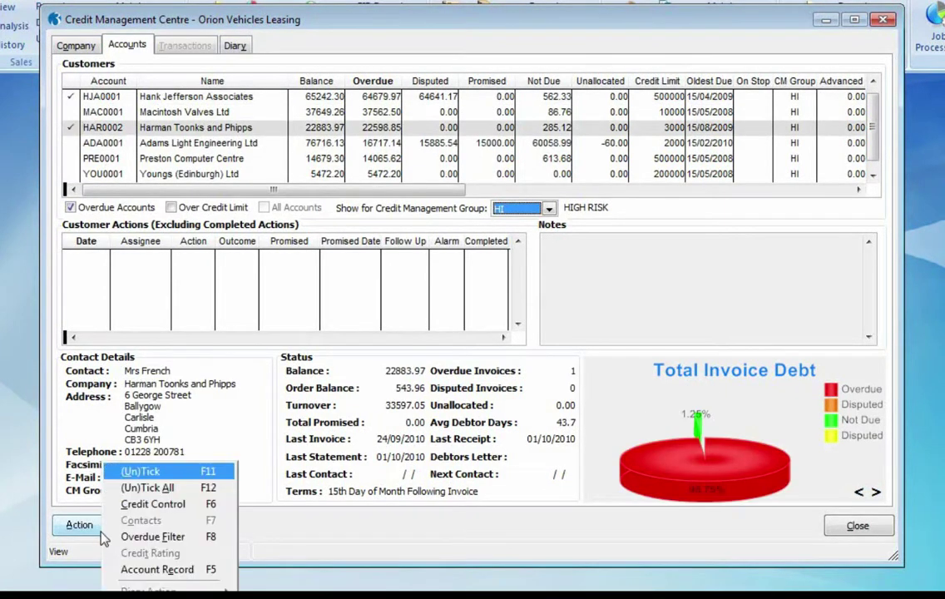
{"action": "left_click", "coordinate": [148, 502]}
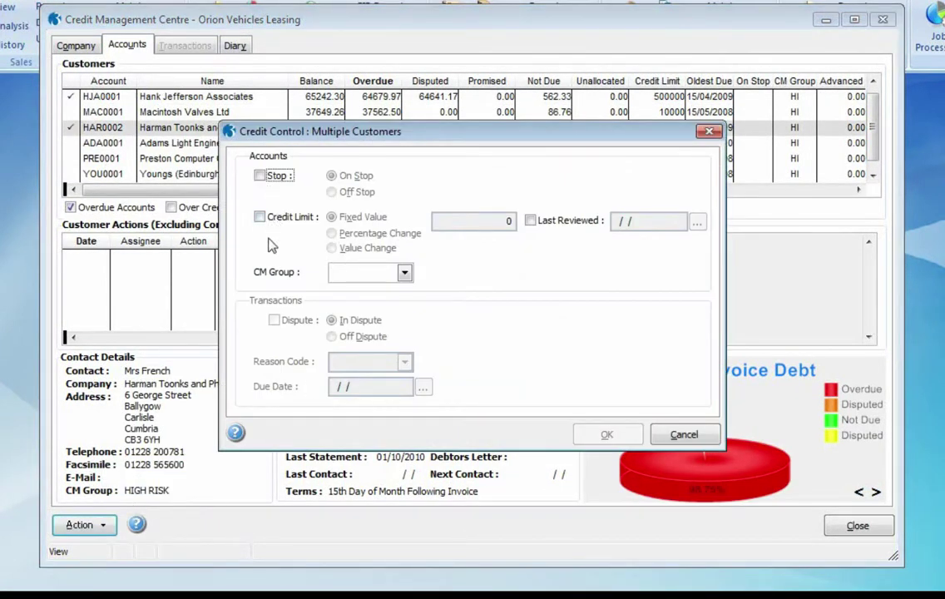
Assign both customers to CM group LO (LOW RISK), put them on stop, apply a credit limit value change of -1000, and confirm
{"action": "left_click", "coordinate": [403, 275]}
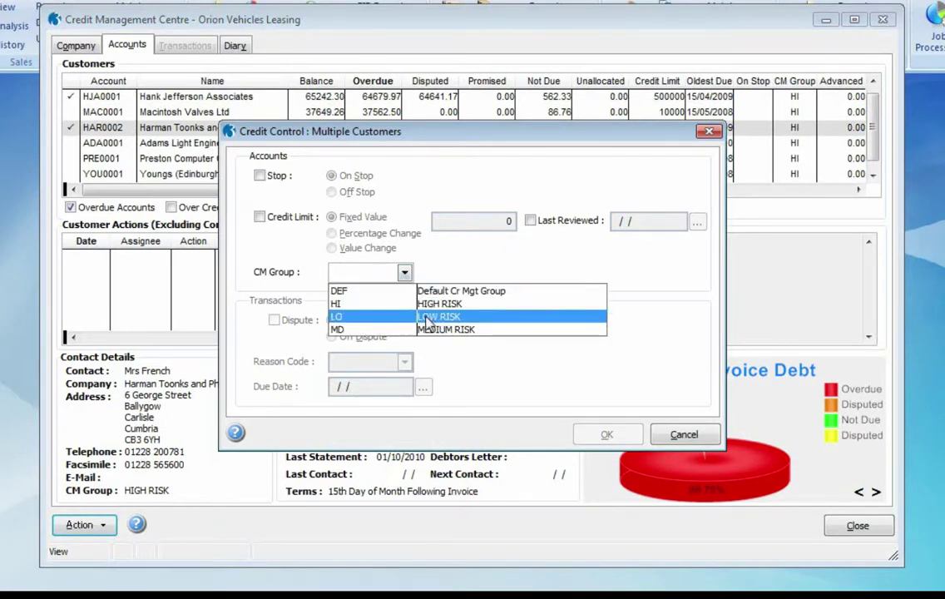
{"action": "left_click", "coordinate": [370, 319]}
{"action": "left_click", "coordinate": [260, 176]}
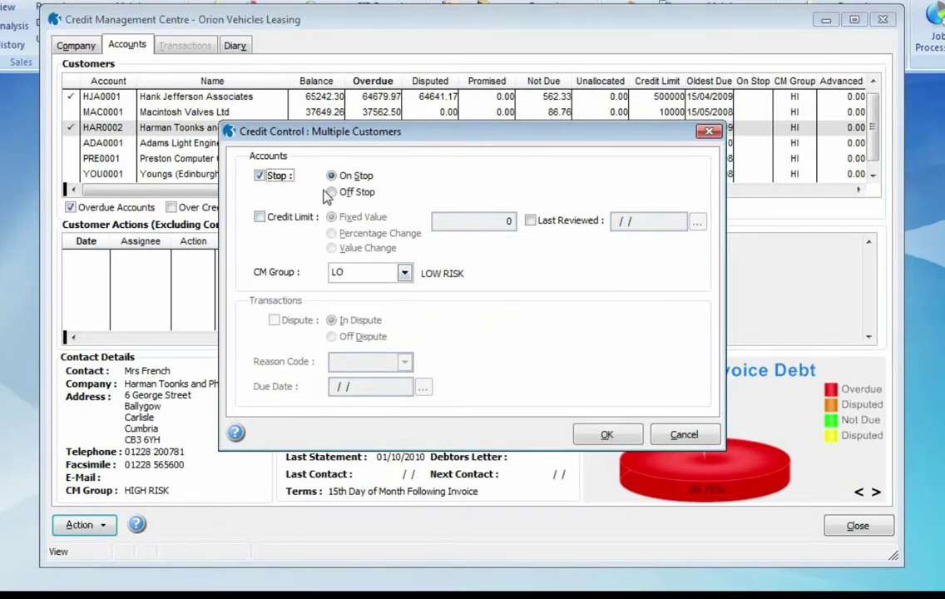
{"action": "left_click", "coordinate": [260, 216]}
{"action": "left_click", "coordinate": [332, 248]}
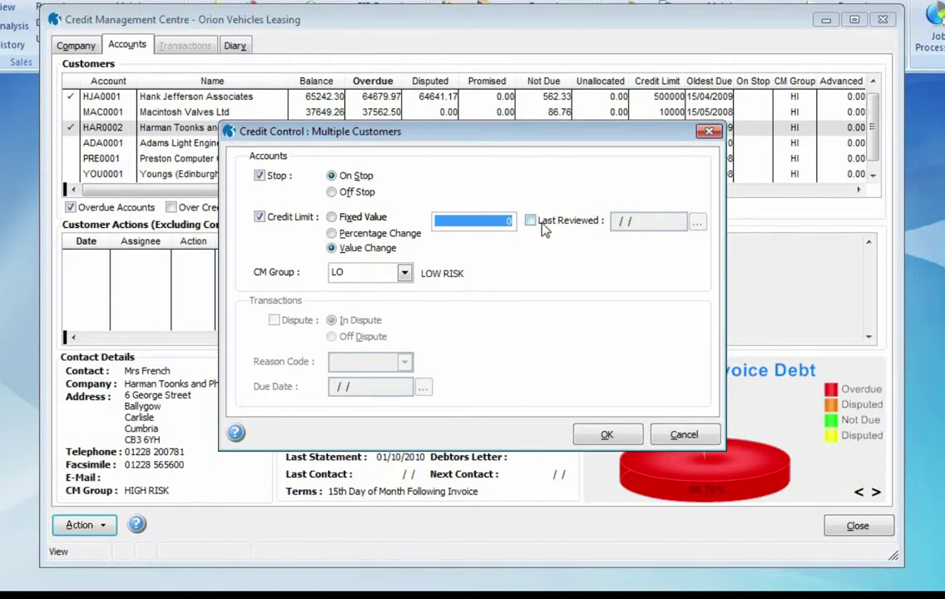
{"action": "type", "text": "-1000"}
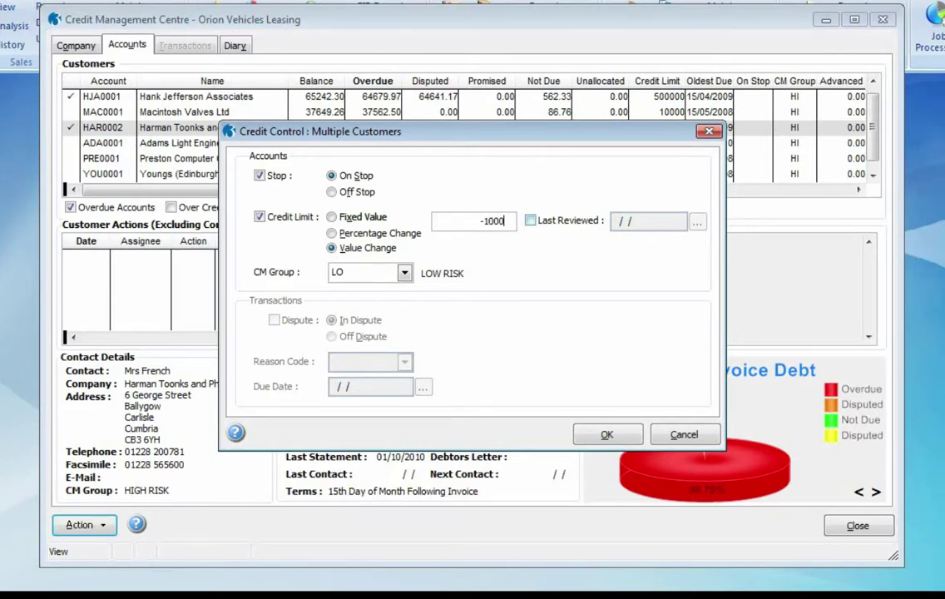
{"action": "left_click", "coordinate": [604, 436]}
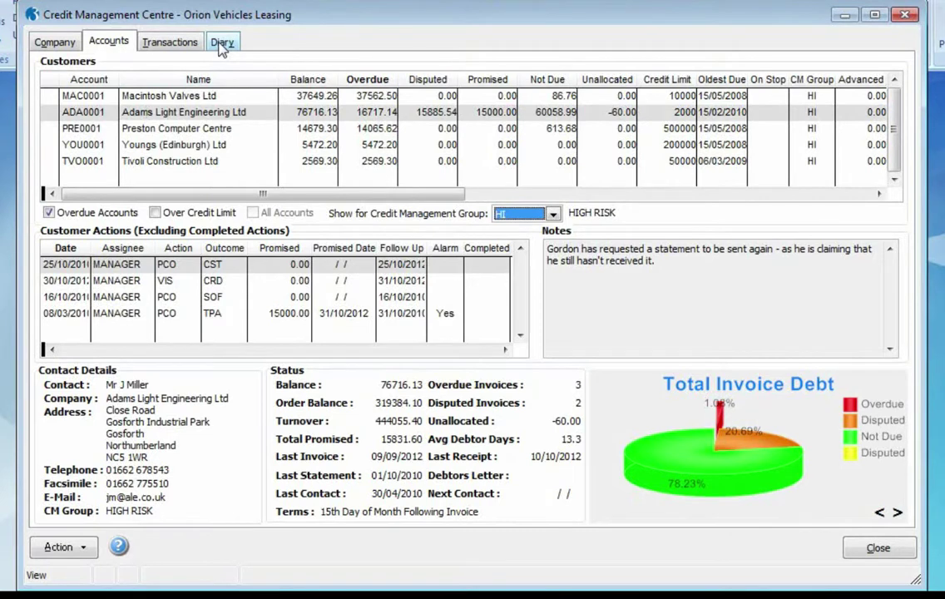
View the diary for 13–14 and 20 November 2012, and examine Adams Light Engineering Ltd's statement-sent and promised-amount-agreed actions
{"action": "left_click", "coordinate": [222, 44]}
{"action": "mouse_move", "coordinate": [791, 133]}
{"action": "left_mouse_down"}
{"action": "mouse_move", "coordinate": [811, 151]}
{"action": "mouse_move", "coordinate": [791, 150]}
{"action": "mouse_move", "coordinate": [775, 134]}
{"action": "left_mouse_up"}
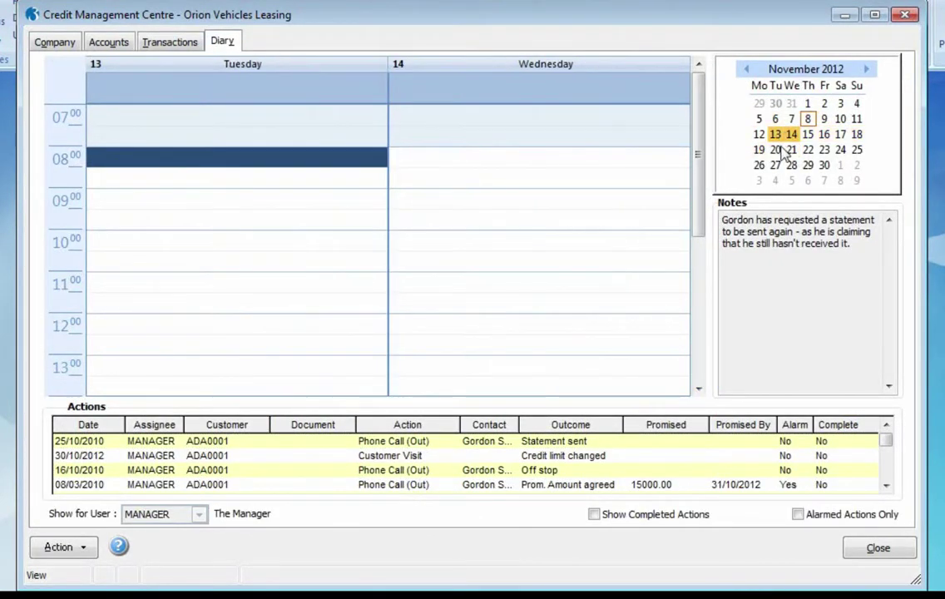
{"action": "left_click", "coordinate": [777, 151]}
{"action": "left_click", "coordinate": [412, 443]}
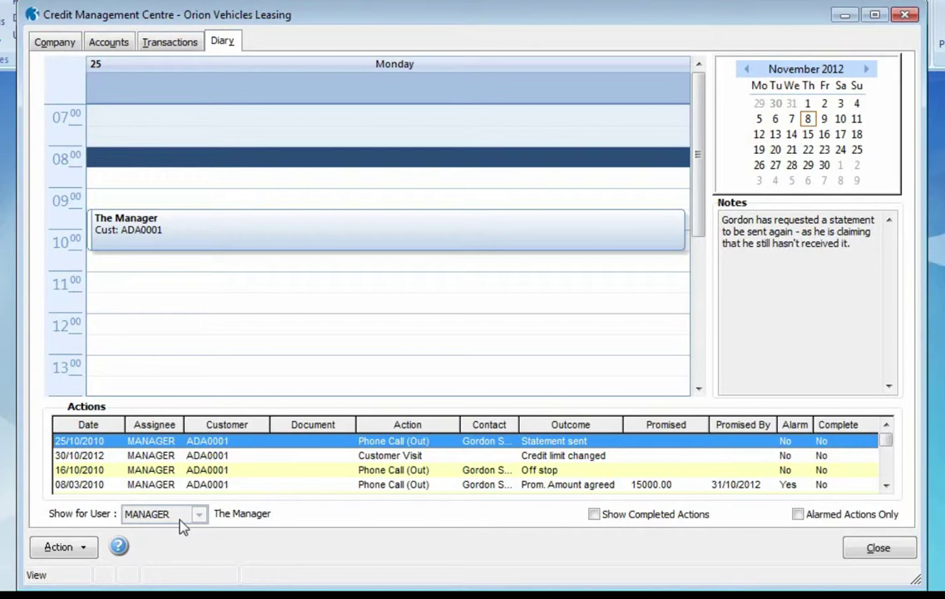
{"action": "double_click", "coordinate": [246, 487]}
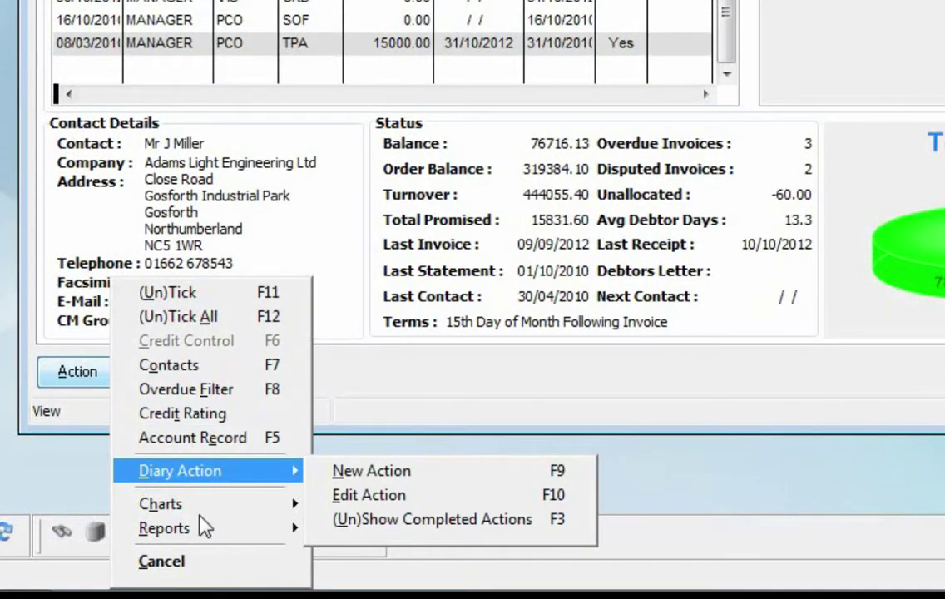
View the options of the Diary Actions report, and close them without running the report
{"action": "mouse_move", "coordinate": [202, 535]}
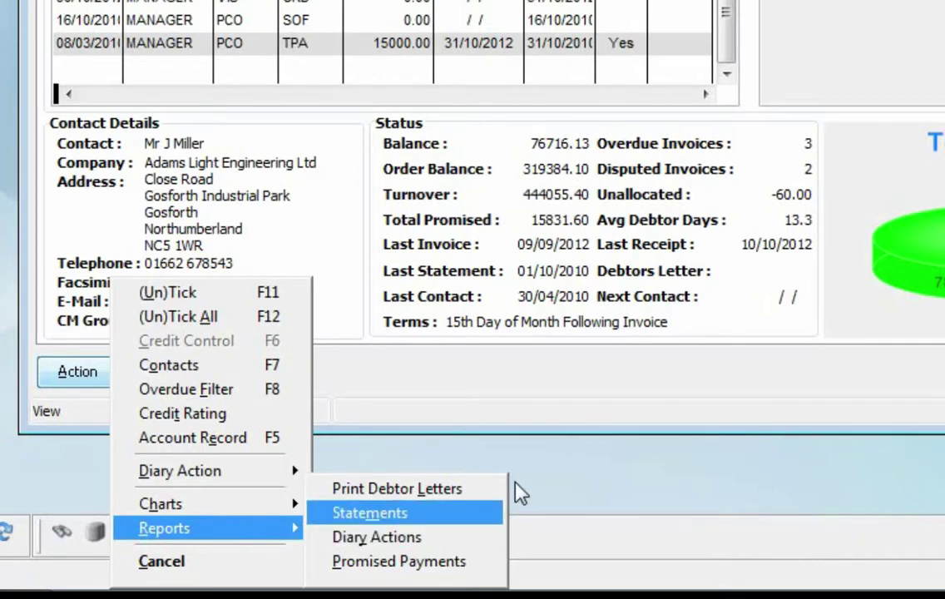
{"action": "left_click", "coordinate": [493, 542]}
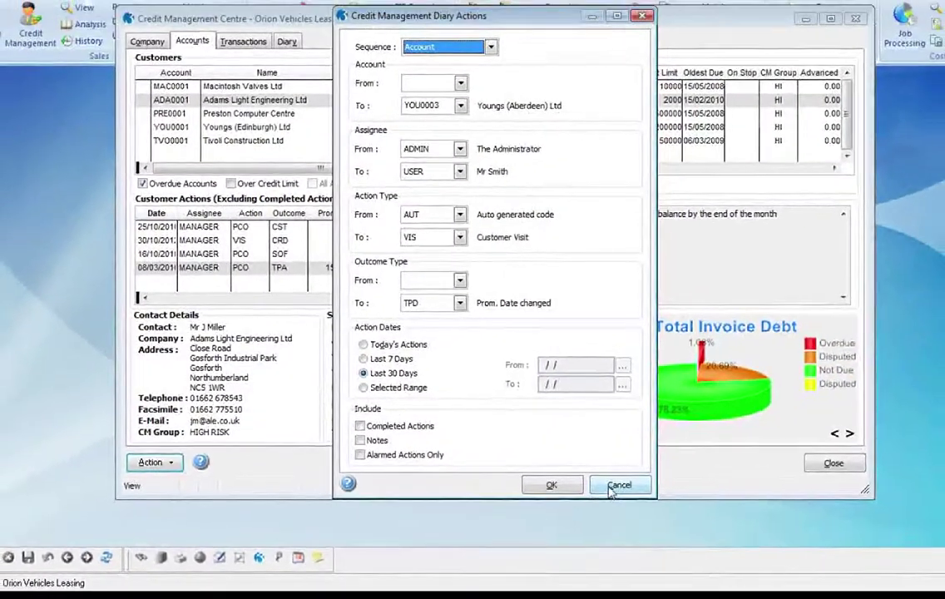
{"action": "left_click", "coordinate": [612, 487]}
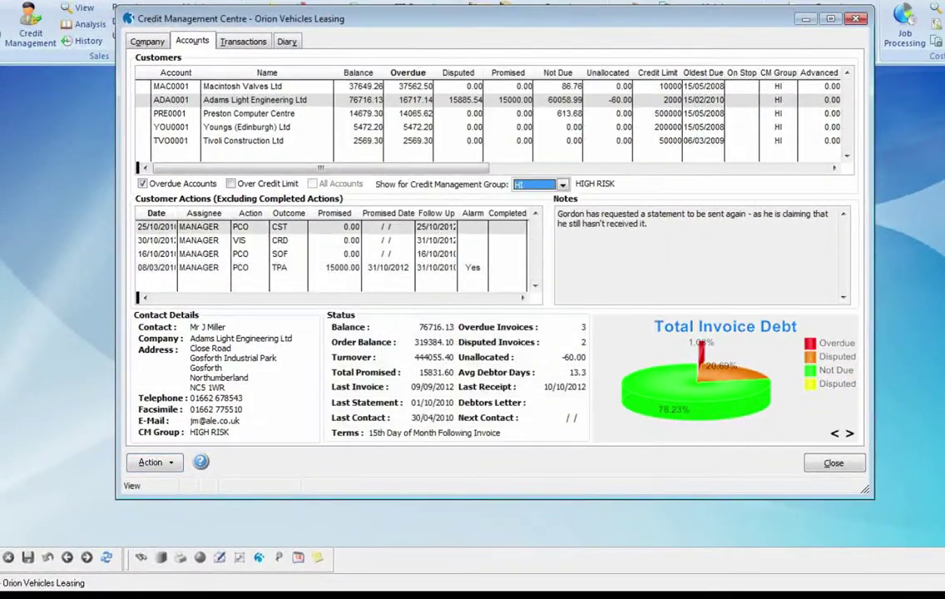
Run the Promised Payments report in account sequence for all actions, keeping the default account and assignee ranges
{"action": "left_click", "coordinate": [171, 469]}
{"action": "mouse_move", "coordinate": [235, 555]}
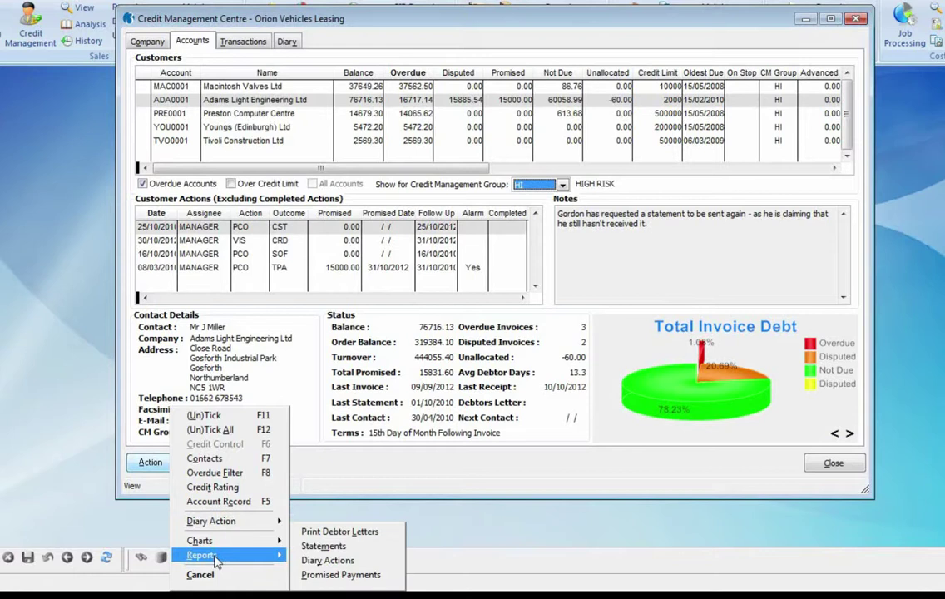
{"action": "left_click", "coordinate": [315, 576]}
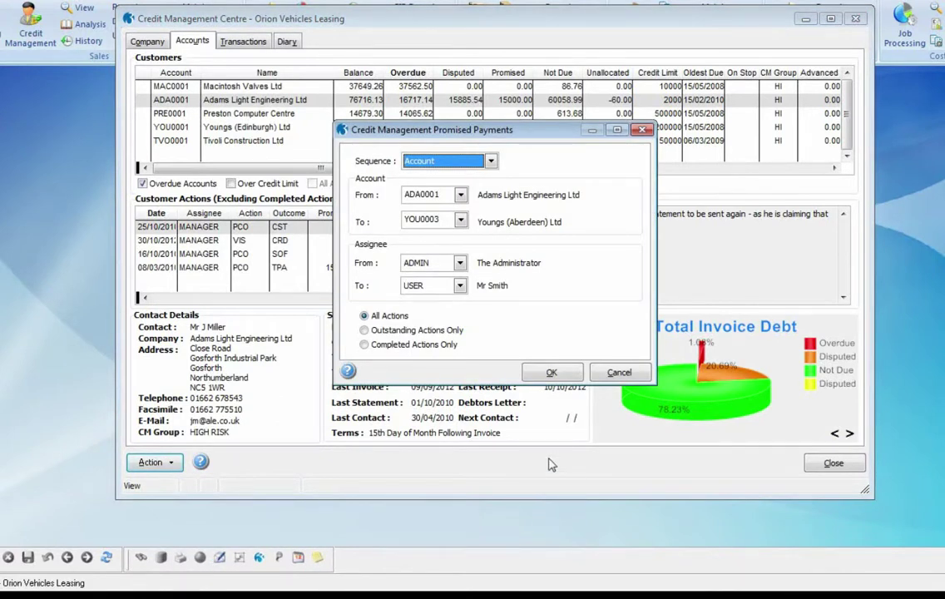
{"action": "left_click", "coordinate": [553, 372]}
Publish the promised payments report with the Excel Report layout to a file named PROMISED
{"action": "left_click", "coordinate": [588, 155]}
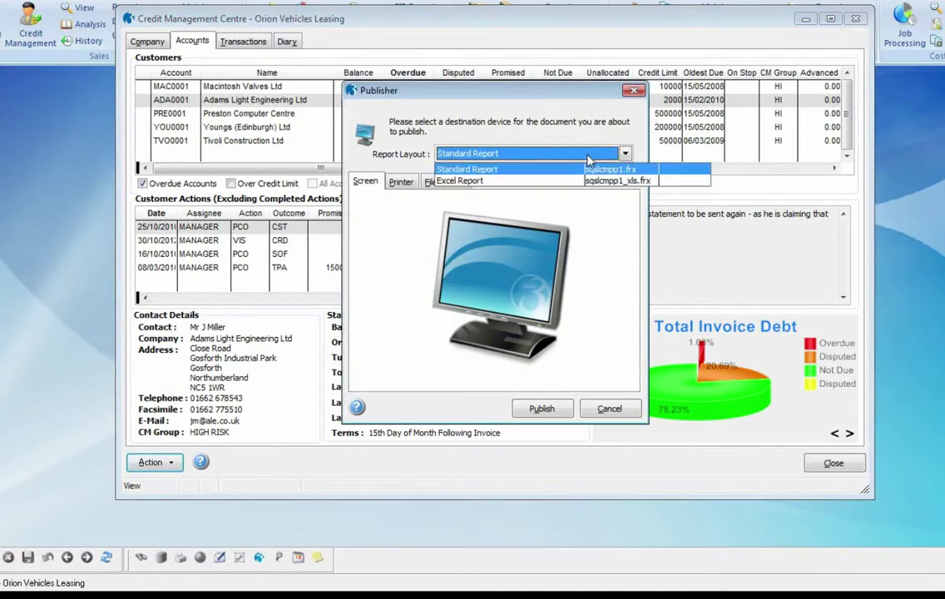
{"action": "left_click", "coordinate": [460, 181]}
{"action": "left_click", "coordinate": [438, 253]}
{"action": "type", "text": "PROMISED"}
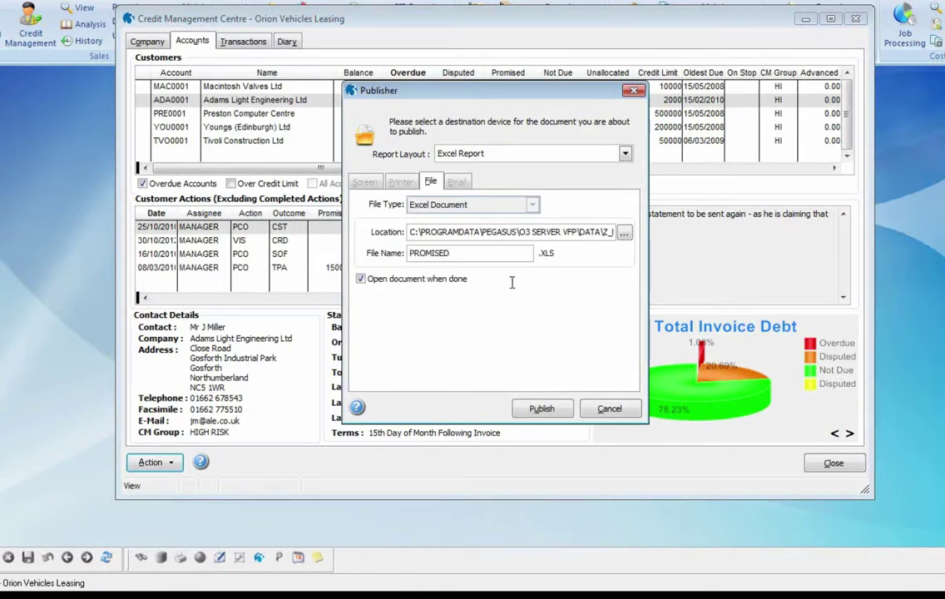
{"action": "left_click", "coordinate": [543, 408]}
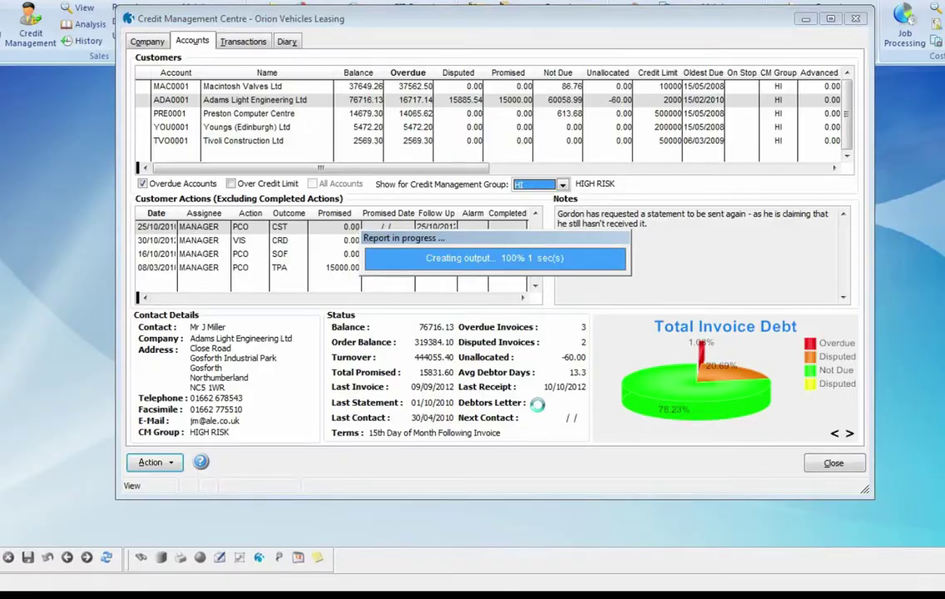